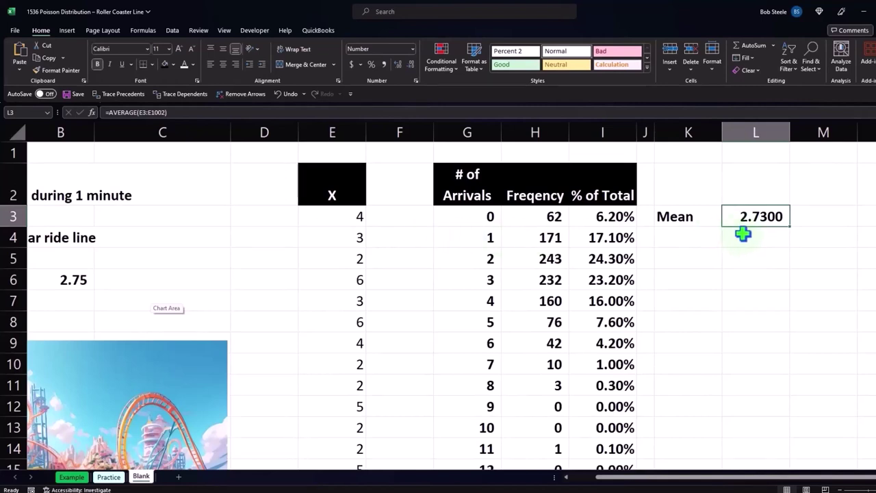
# Step: Label cell K4, directly below the Mean label, as Variance
pyautogui.press('Down')
pyautogui.press('Left')
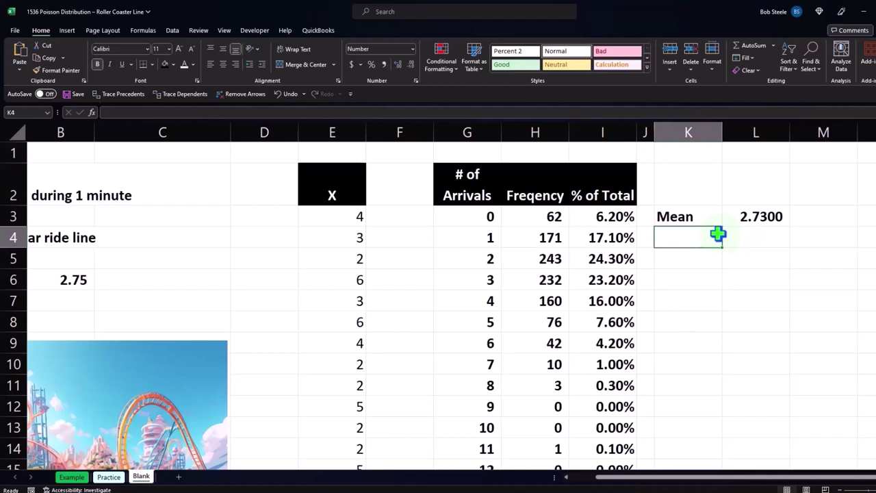
pyautogui.write('Variance')
pyautogui.press('Tab')
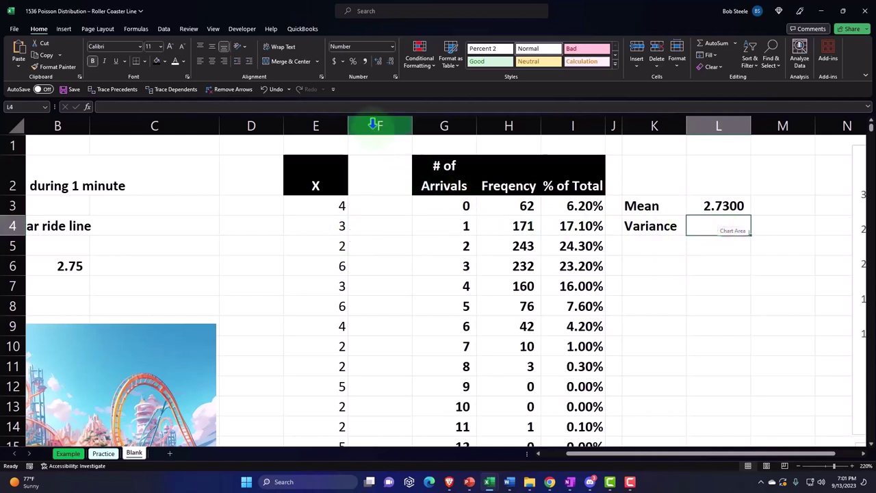
# Step: Insert two new columns directly after the X data column, at columns F and G
pyautogui.moveTo(376, 123); pyautogui.dragTo(415, 180)
pyautogui.rightClick(414, 205)
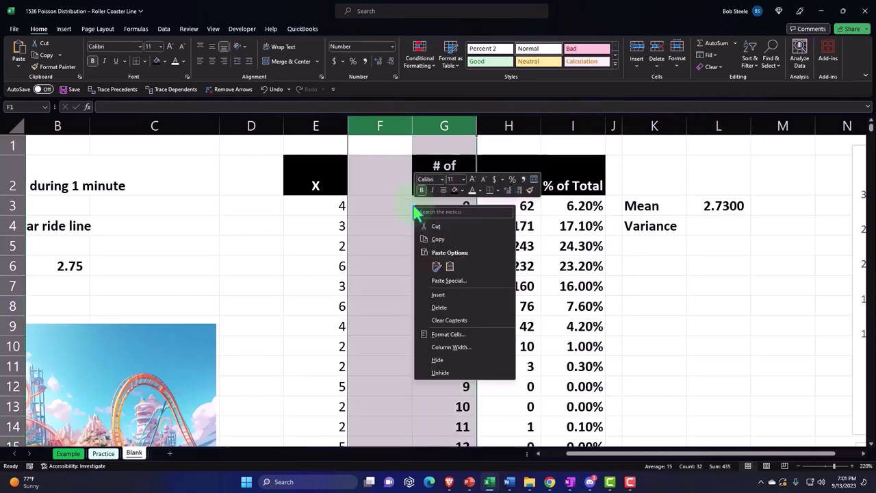
pyautogui.click(438, 297)
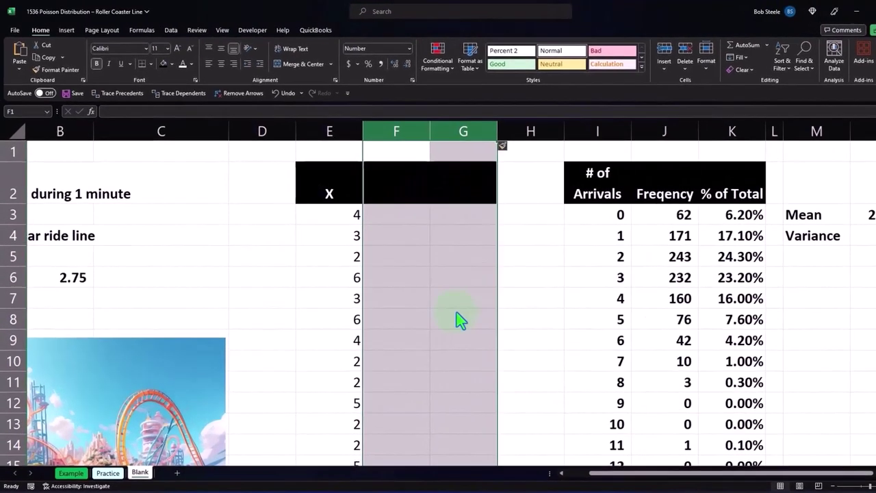
# Step: Make the header in F2 a formula that references the Mean label in M3
pyautogui.click(415, 179)
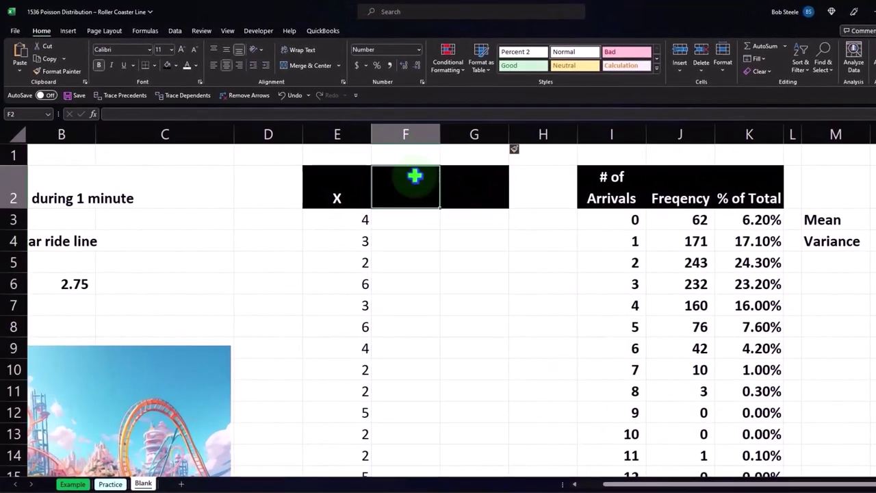
pyautogui.write('=')
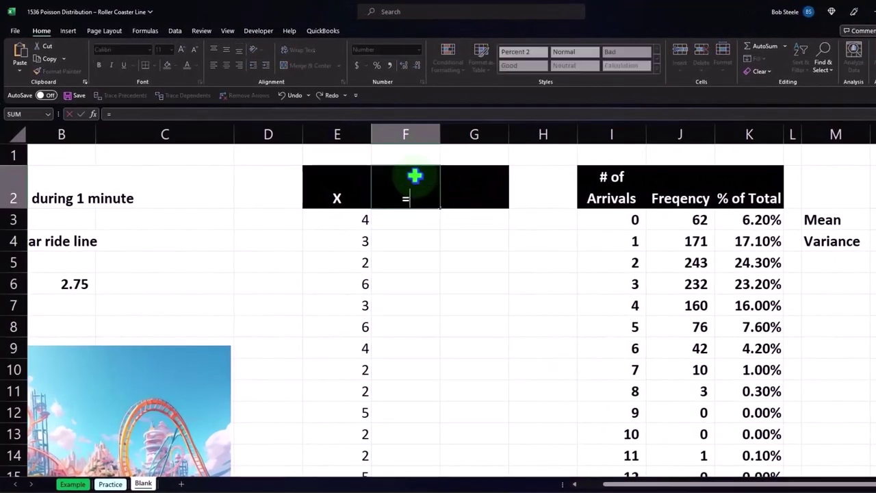
pyautogui.press('Down')
pyautogui.press('Right')
pyautogui.press('Right')
pyautogui.press('Right')
pyautogui.press('Right')
pyautogui.press('Right')
pyautogui.press('Right')
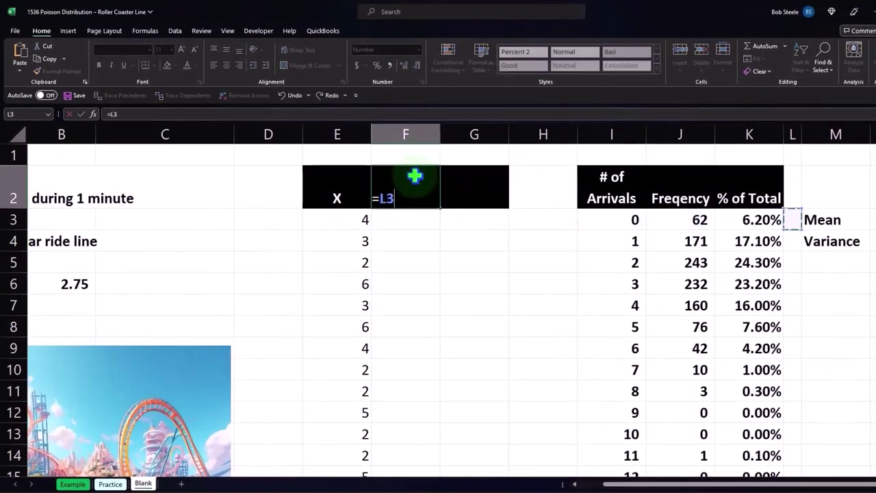
pyautogui.press('Right')
pyautogui.press('Return')
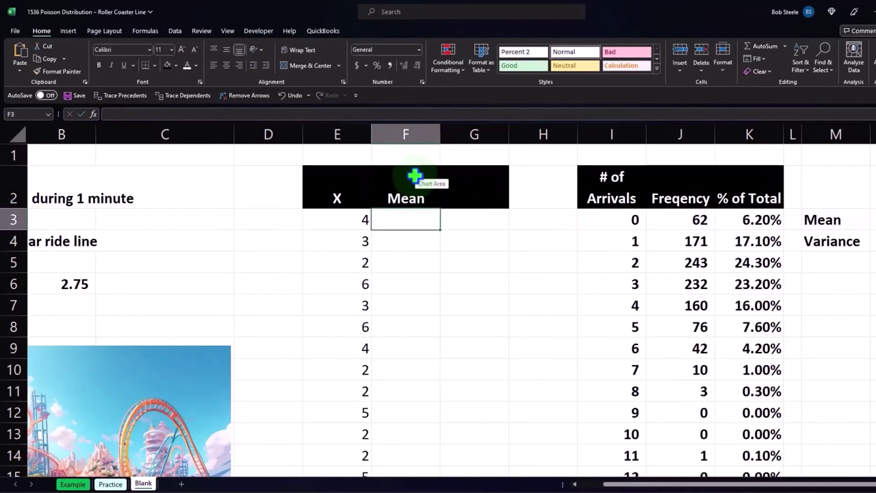
# Step: Enter =$N$3 in F3 as an absolute reference to the mean and fill it down alongside all the X data
pyautogui.write('=')
pyautogui.press('Right')
pyautogui.press('Right')
pyautogui.press('Right')
pyautogui.press('Right')
pyautogui.press('Right')
pyautogui.press('Right')
pyautogui.press('Right')
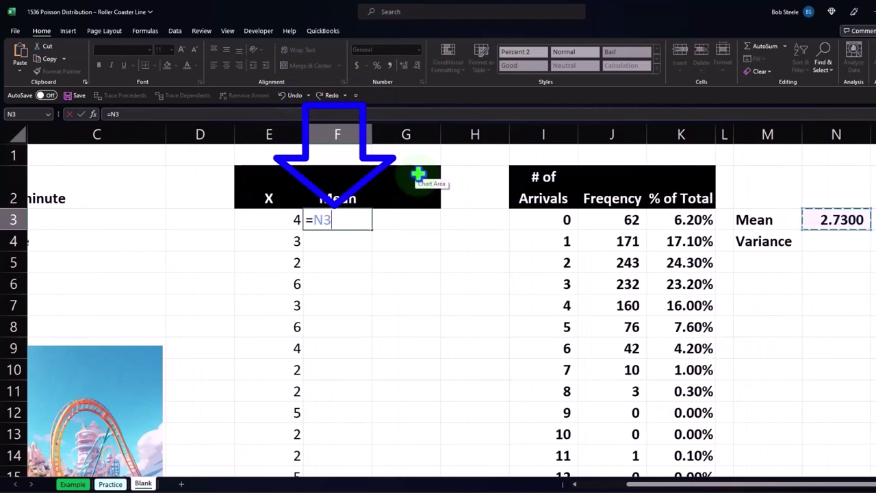
pyautogui.press('F4')
pyautogui.press('Return')
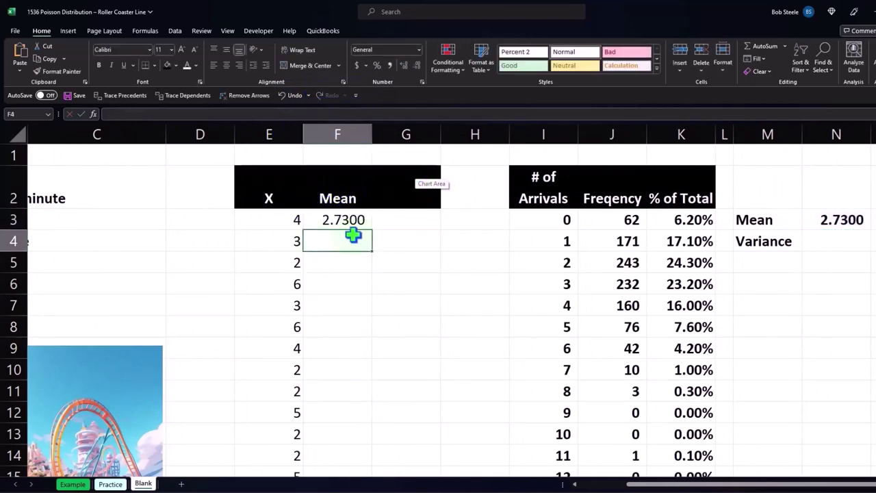
pyautogui.click(355, 224)
pyautogui.doubleClick(372, 230)
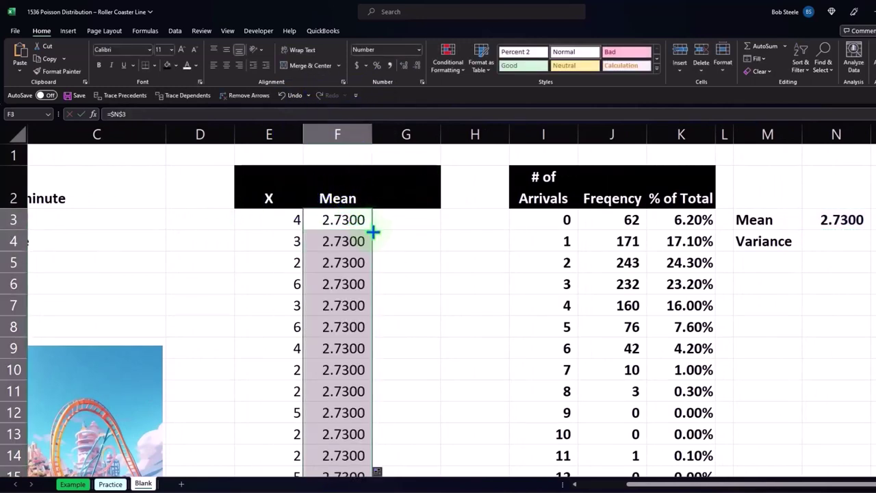
# Step: Enter the header Difference in cell G2
pyautogui.click(394, 226)
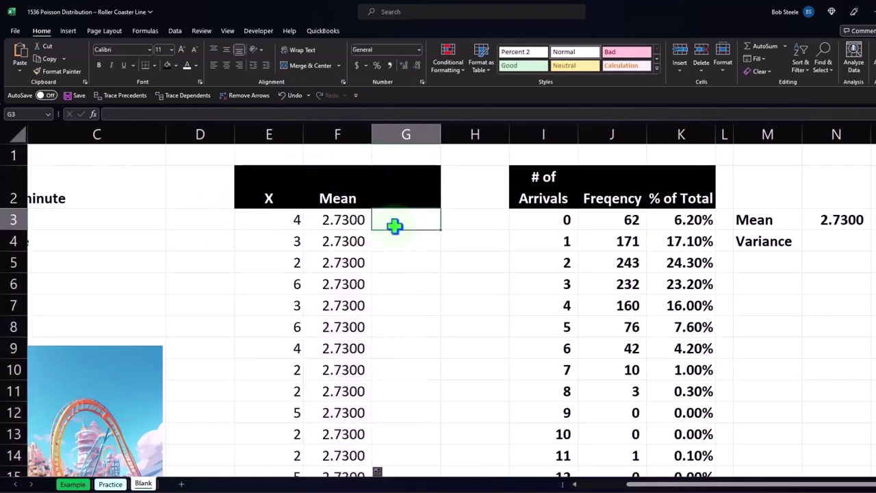
pyautogui.press('Up')
pyautogui.write('Differecne')
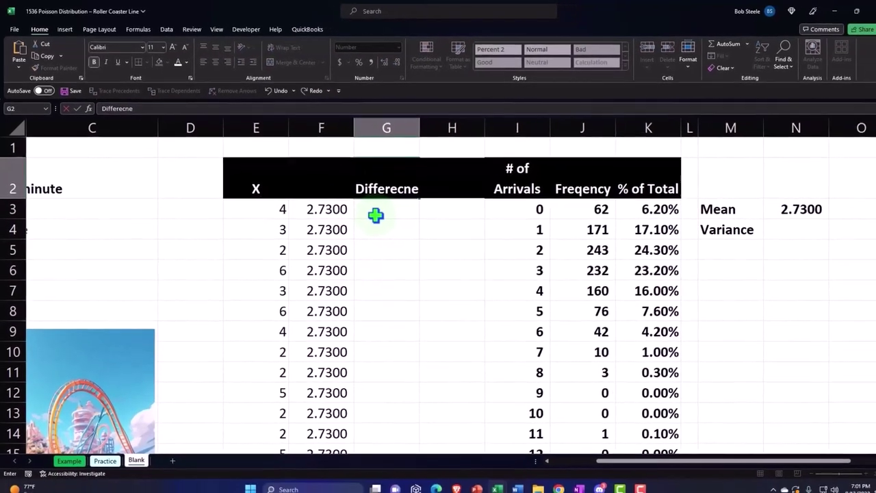
pyautogui.press('BackSpace')
pyautogui.press('BackSpace')
pyautogui.press('BackSpace')
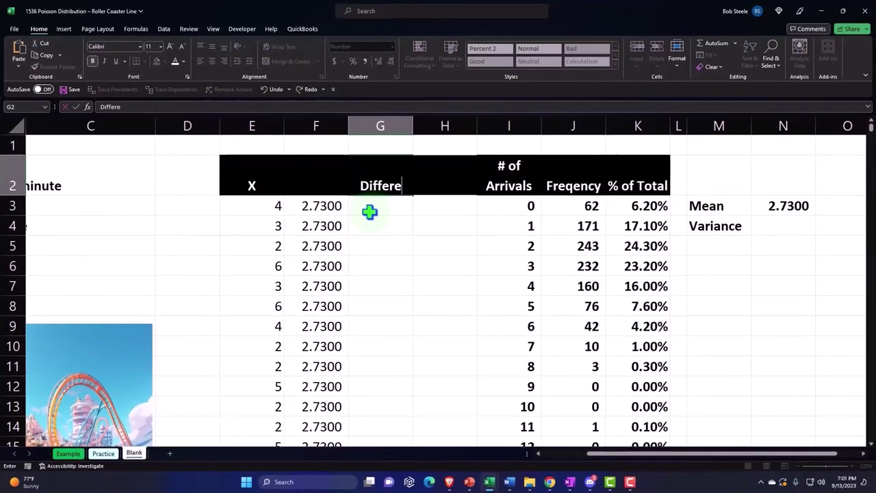
pyautogui.write('nce')
pyautogui.press('Return')
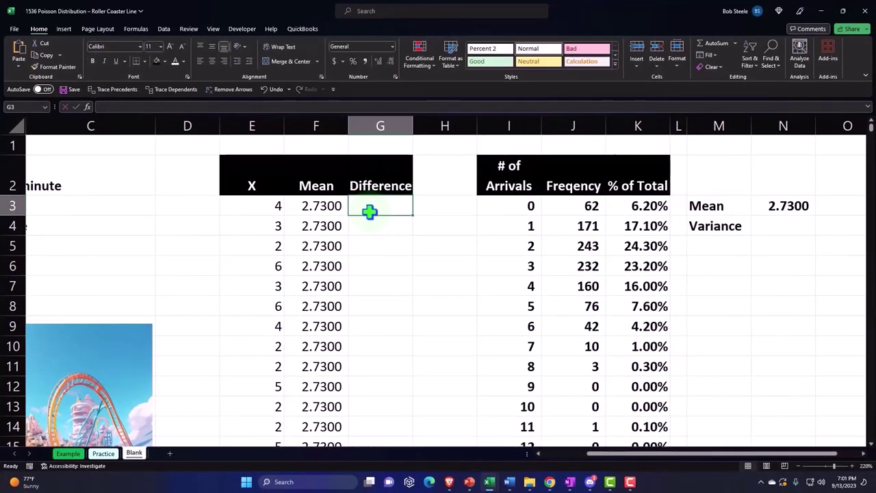
# Step: Calculate X minus the mean in G3 with =E3-F3 and fill the formula down the Difference column
pyautogui.write('=')
pyautogui.press('Left')
pyautogui.press('Left')
pyautogui.write('-')
pyautogui.press('Left')
pyautogui.press('Return')
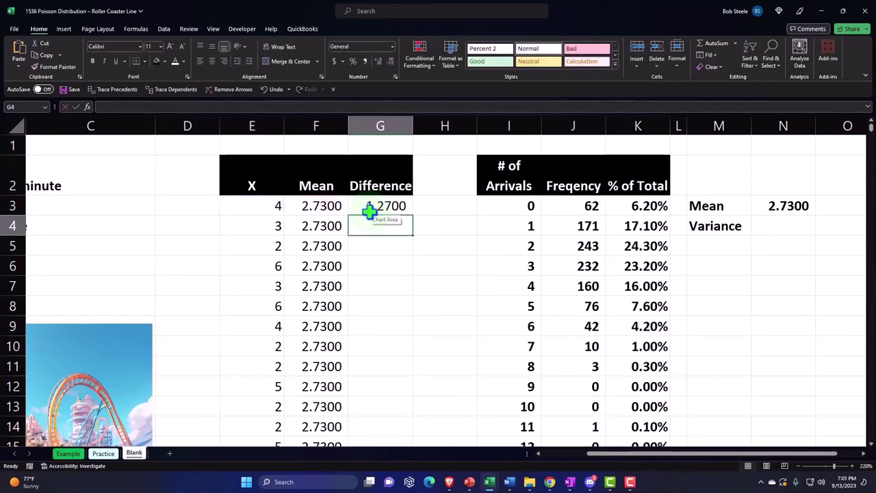
pyautogui.click(387, 208)
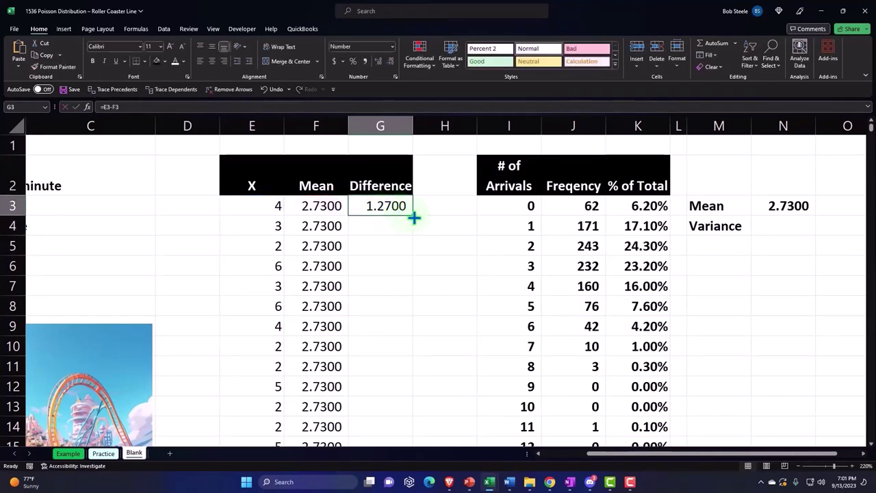
pyautogui.doubleClick(414, 217)
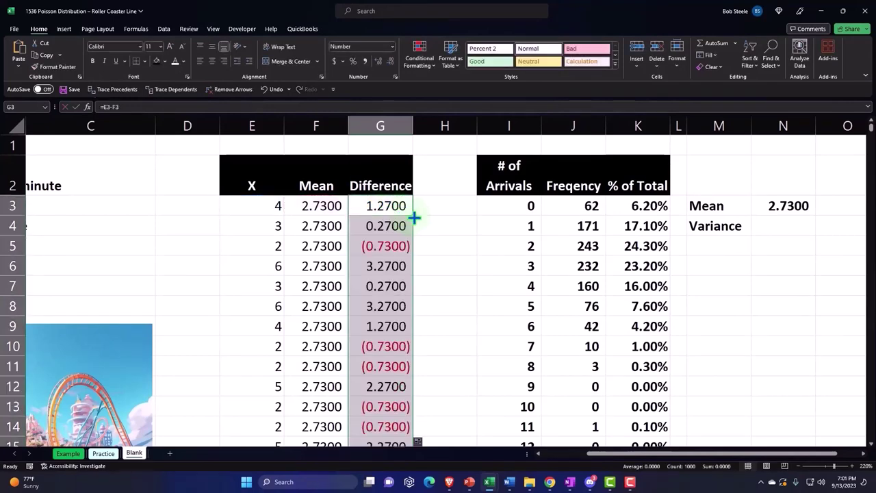
# Step: Add the label Total in E1003, just below the last X value
pyautogui.scroll(-20, 313, 288)
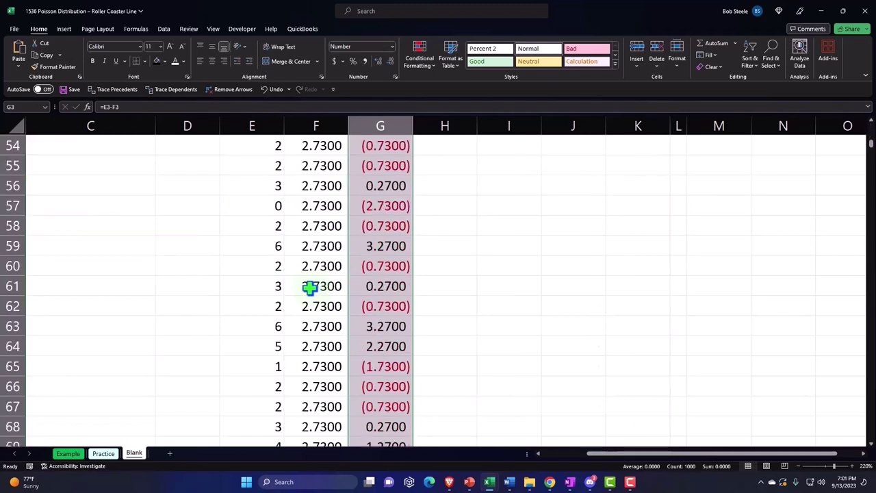
pyautogui.scroll(-20, 310, 287)
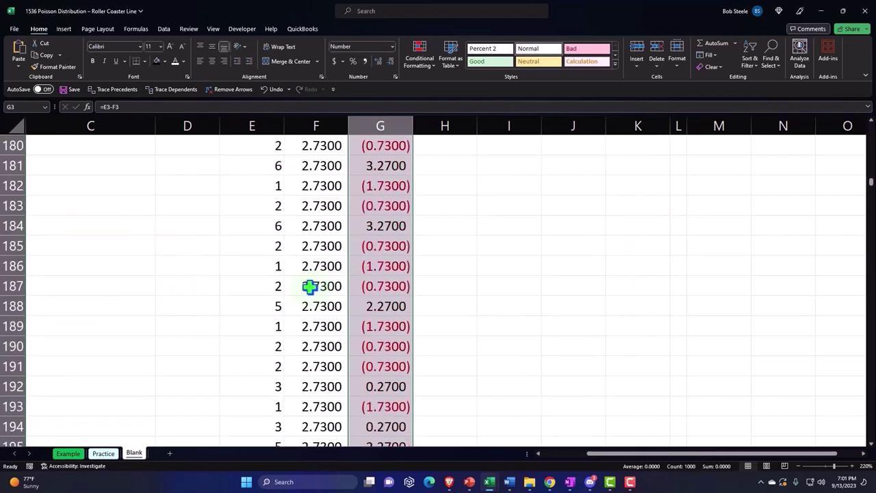
pyautogui.scroll(-20, 310, 288)
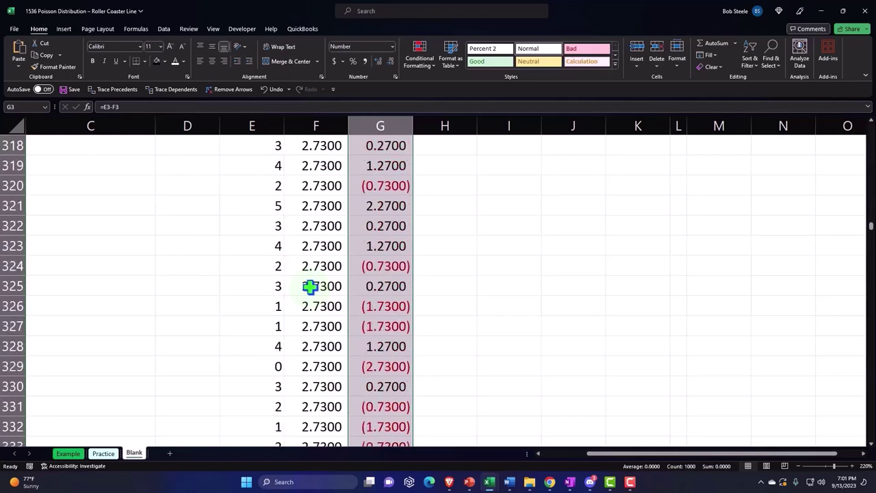
pyautogui.click(321, 306)
pyautogui.scroll(-20, 322, 307)
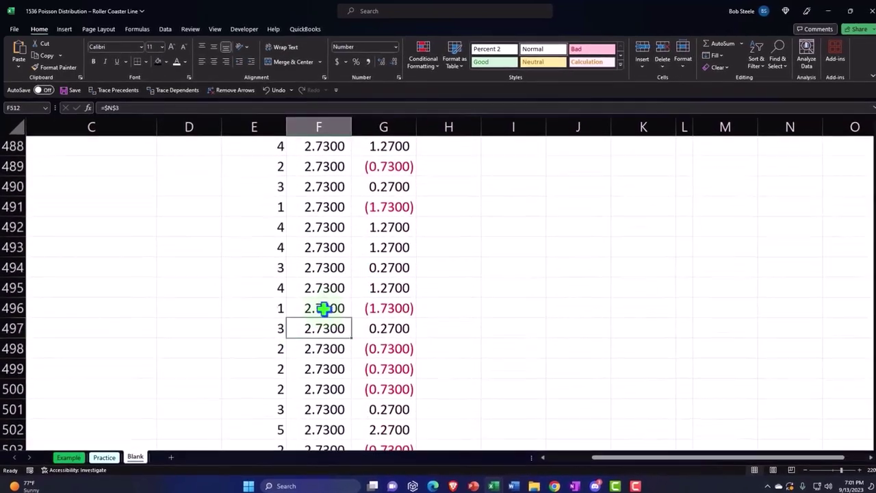
pyautogui.scroll(-15, 323, 310)
pyautogui.click(323, 310)
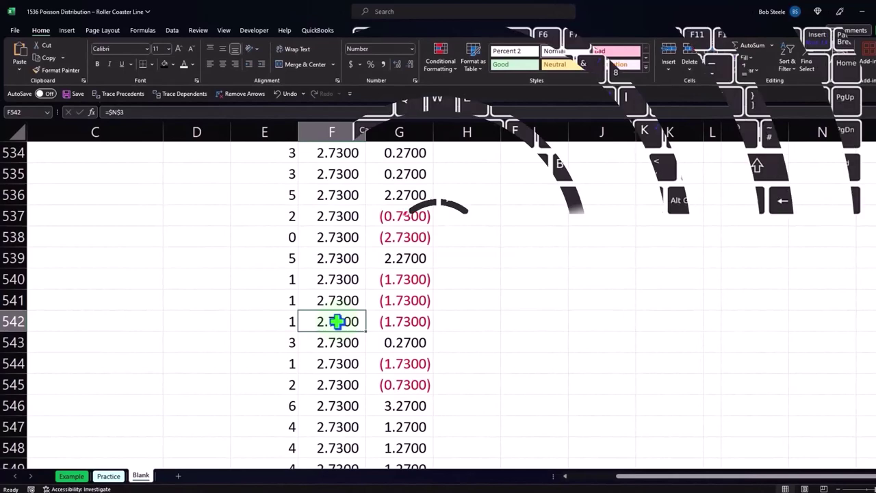
pyautogui.hotkey('ctrl', 'shift', 'Down')
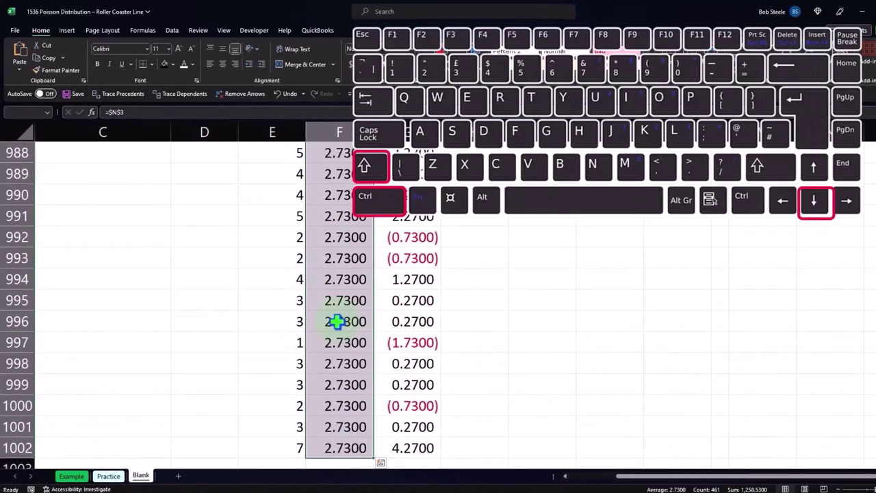
pyautogui.moveTo(273, 299); pyautogui.dragTo(267, 404)
pyautogui.click(267, 405)
pyautogui.scroll(-2, 267, 410)
pyautogui.click(270, 341)
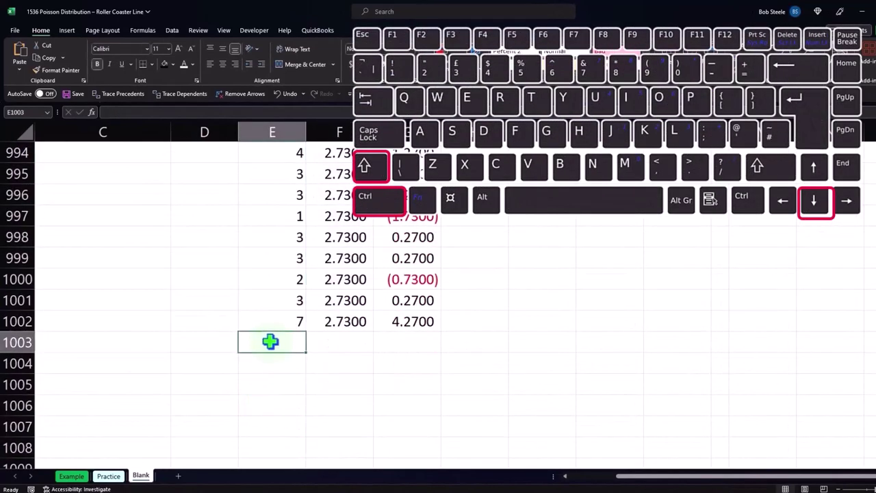
pyautogui.write('Total')
pyautogui.press('Tab')
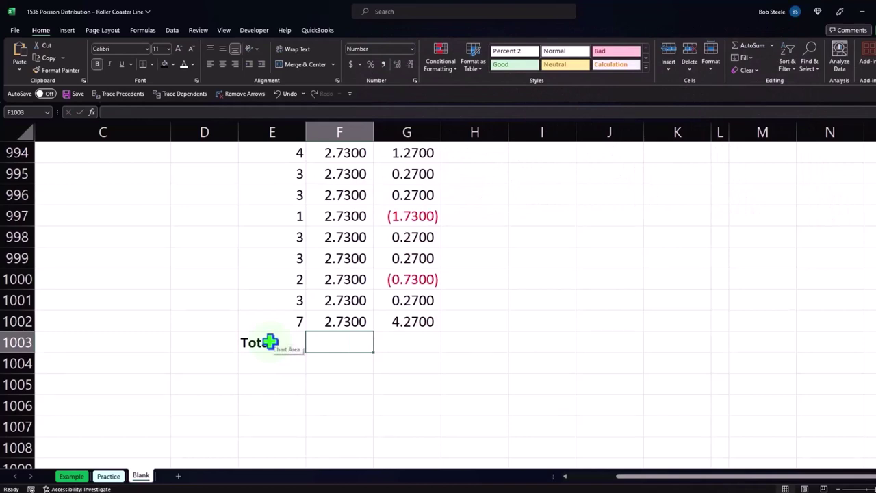
# Step: Count the Mean column values in F1003 with a COUNT formula over F2:F1002
pyautogui.write('=')
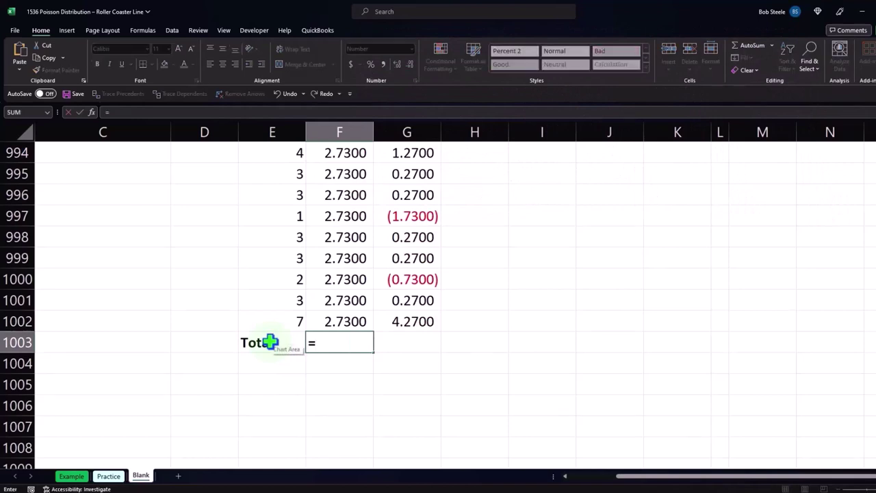
pyautogui.write('count(')
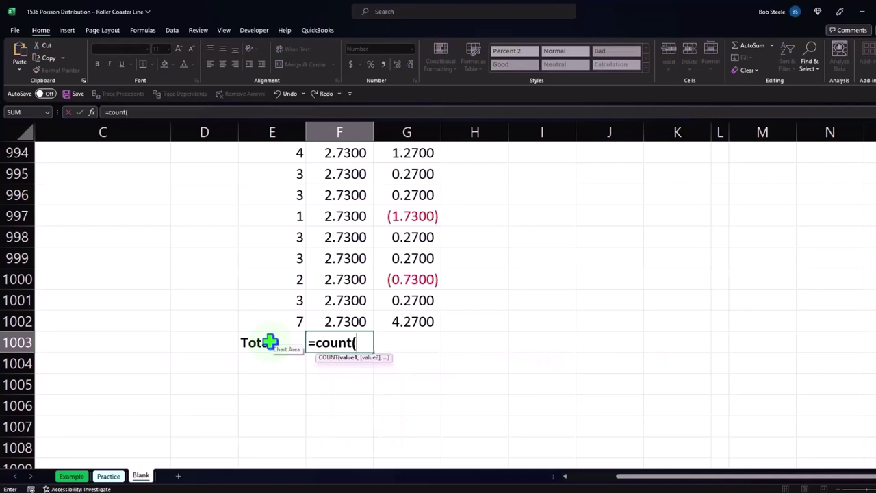
pyautogui.press('Up')
pyautogui.hotkey('ctrl', 'shift', 'Up')
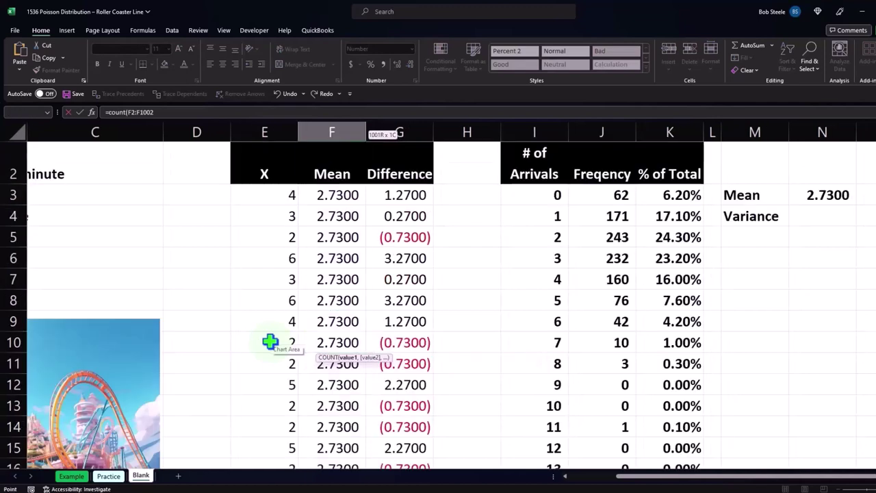
pyautogui.press('Return')
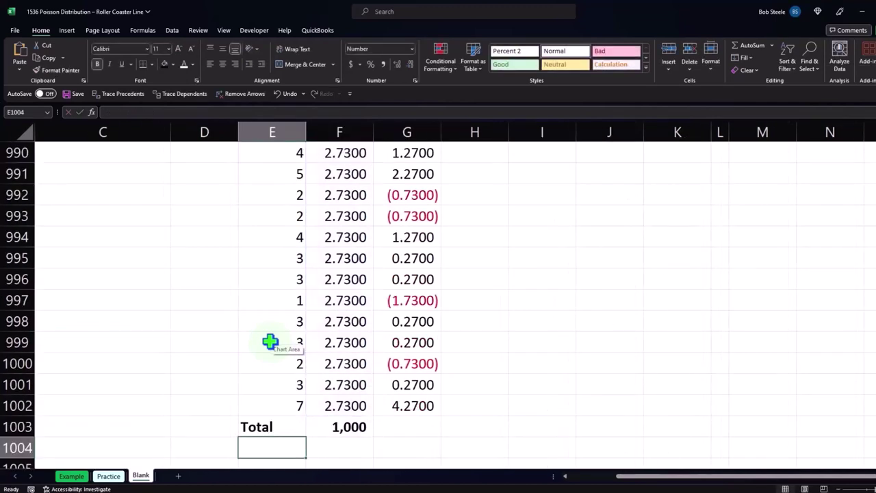
# Step: Sum the Difference column in the Total row at G1003 using AutoSum
pyautogui.press('Right')
pyautogui.press('Right')
pyautogui.press('Up')
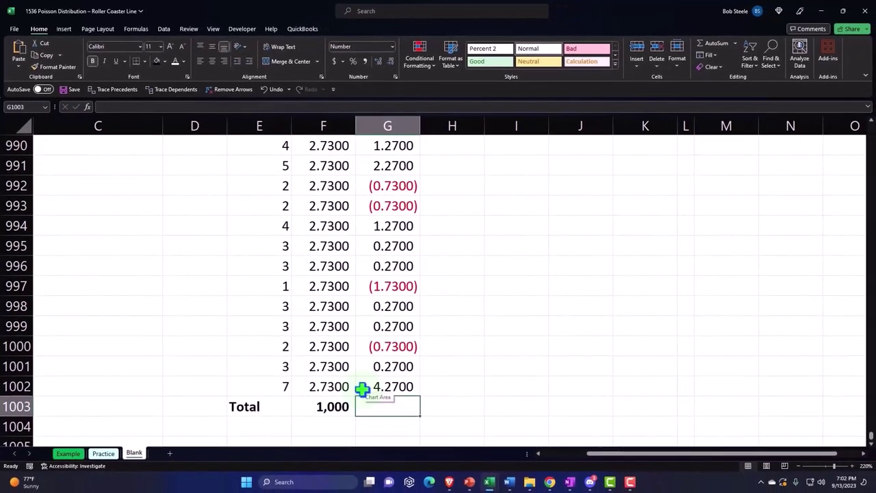
pyautogui.hotkey('alt', '=')
pyautogui.press('Return')
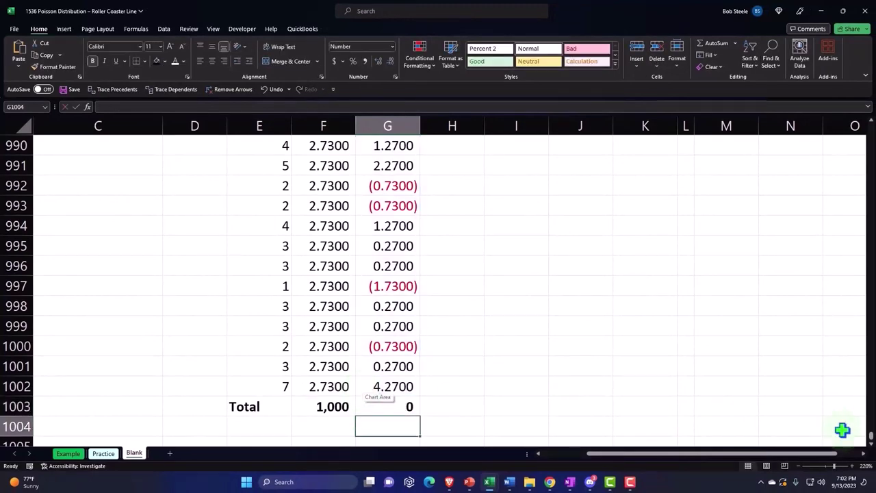
# Step: Insert a new column at H, directly after the Difference column
pyautogui.moveTo(872, 441); pyautogui.dragTo(872, 127)
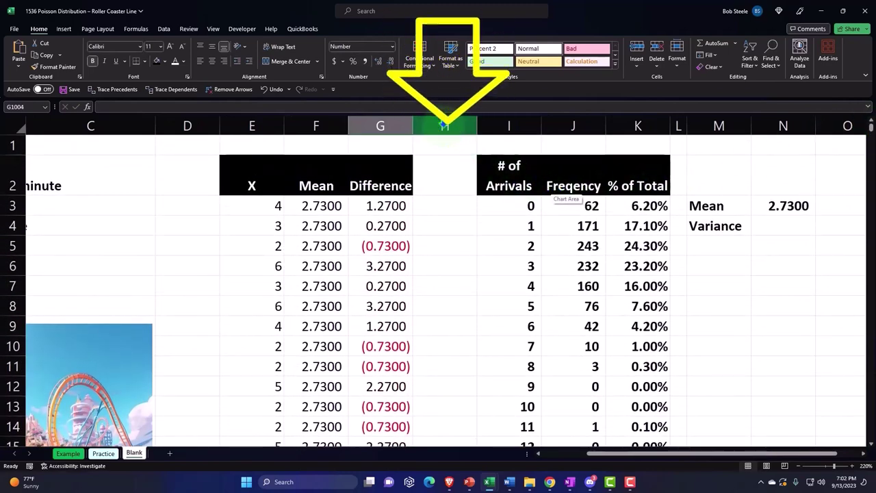
pyautogui.click(444, 125)
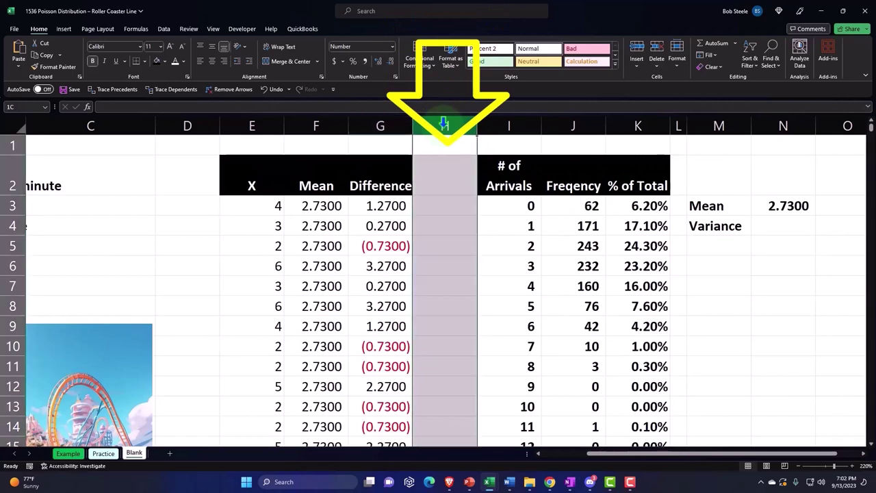
pyautogui.rightClick(441, 204)
pyautogui.click(465, 290)
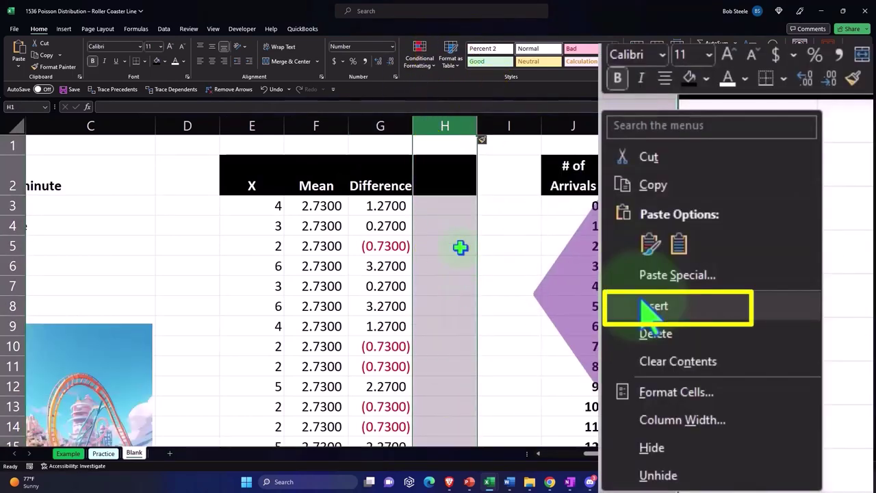
# Step: Add the header Squared in H2, next to the Difference header
pyautogui.click(440, 183)
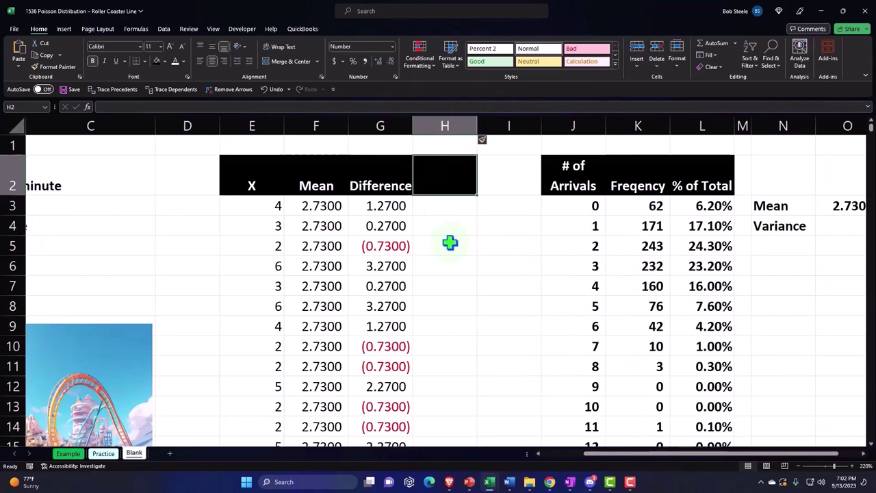
pyautogui.write('Squared')
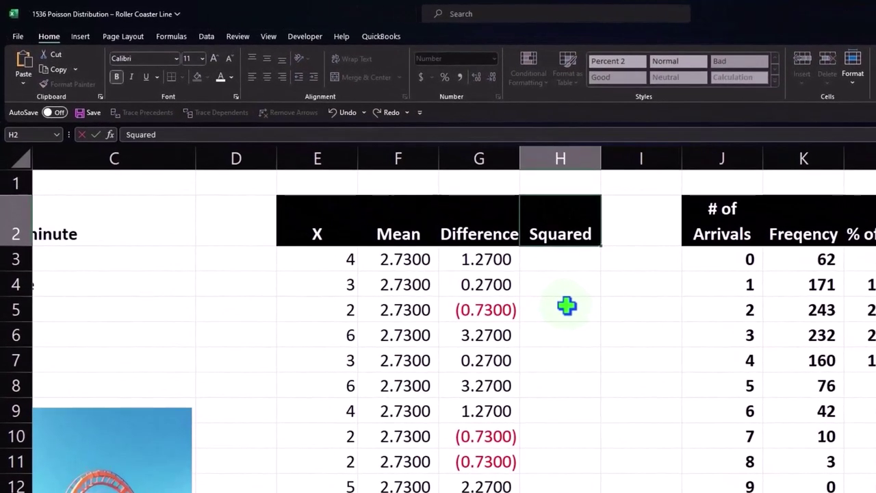
pyautogui.press('Return')
# Step: Square the first difference in H3 with =G3^2 and fill the formula down the whole Squared column
pyautogui.write('=')
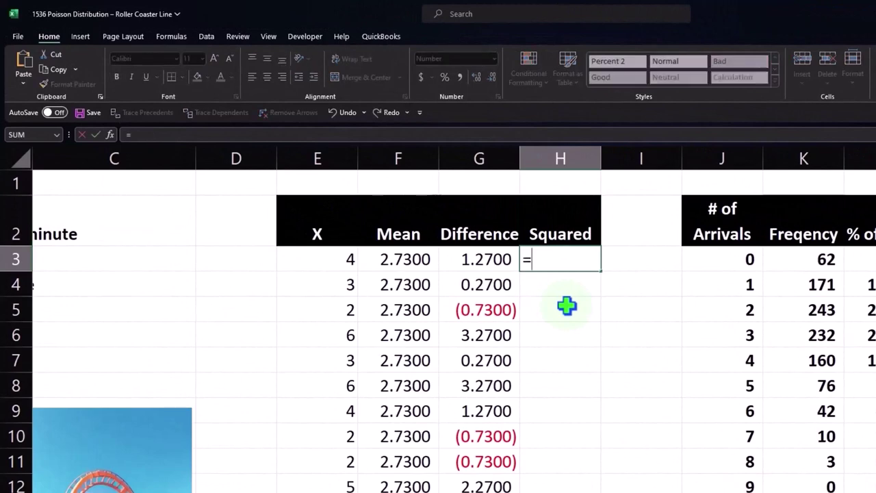
pyautogui.press('Left')
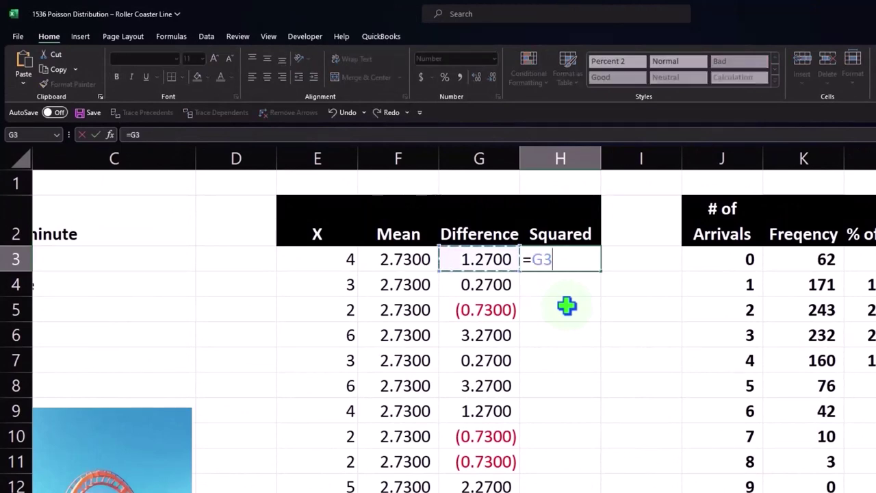
pyautogui.write('^')
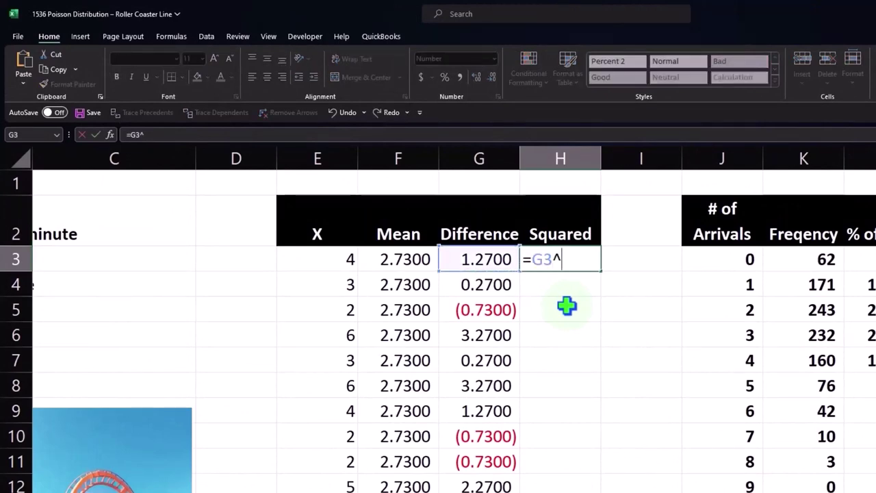
pyautogui.write('2')
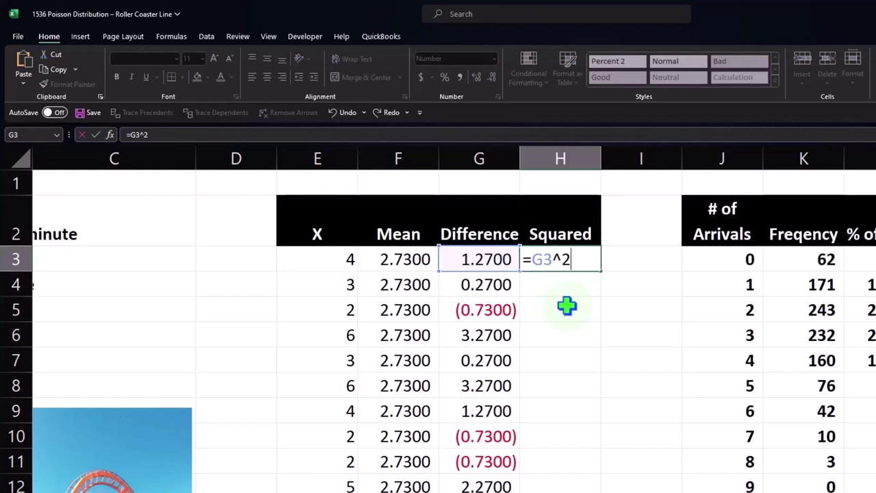
pyautogui.press('Return')
pyautogui.click(590, 261)
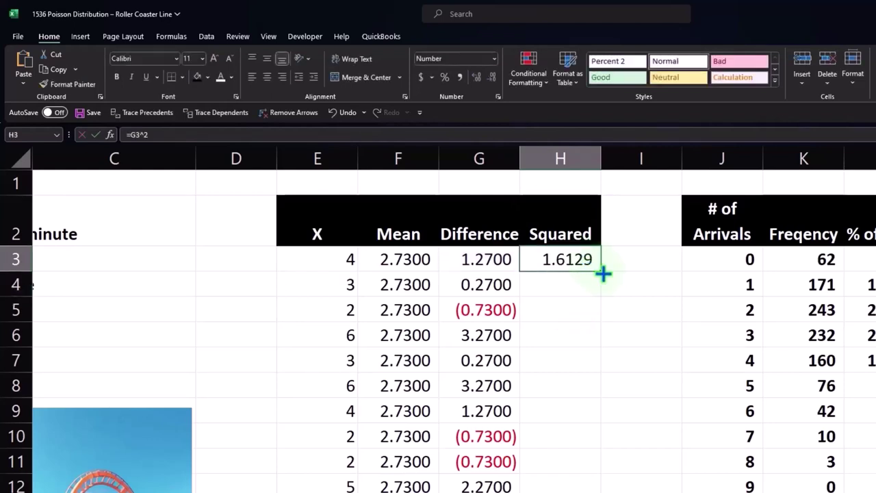
pyautogui.doubleClick(603, 274)
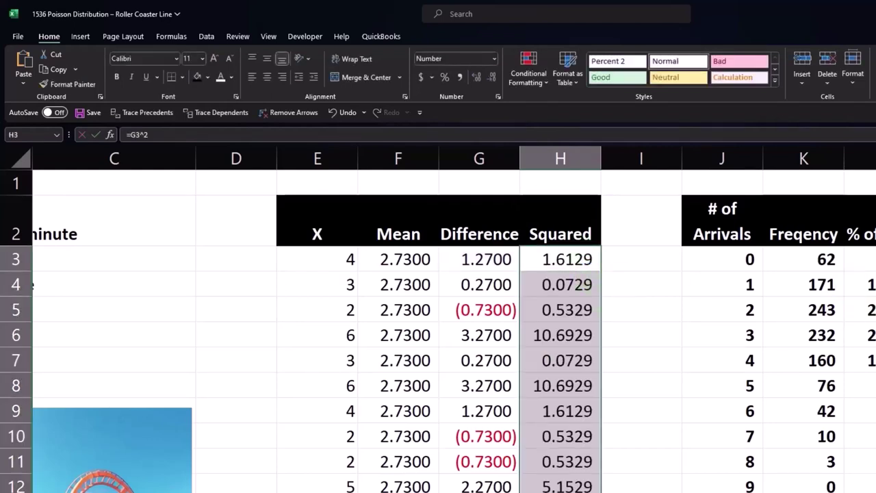
# Step: Sum the Squared column in the Total row at H1003 using AutoSum over H3:H1002
pyautogui.scroll(-20, 438, 328)
pyautogui.scroll(-20, 438, 329)
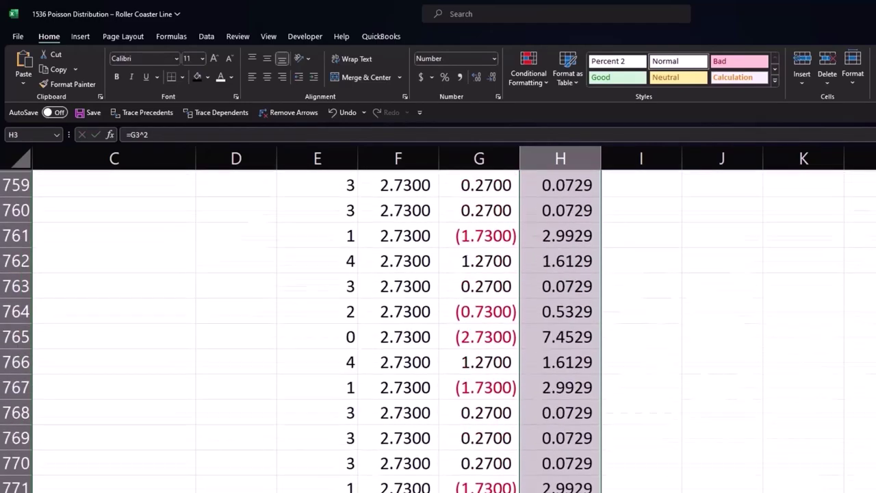
pyautogui.scroll(-20, 790, 425)
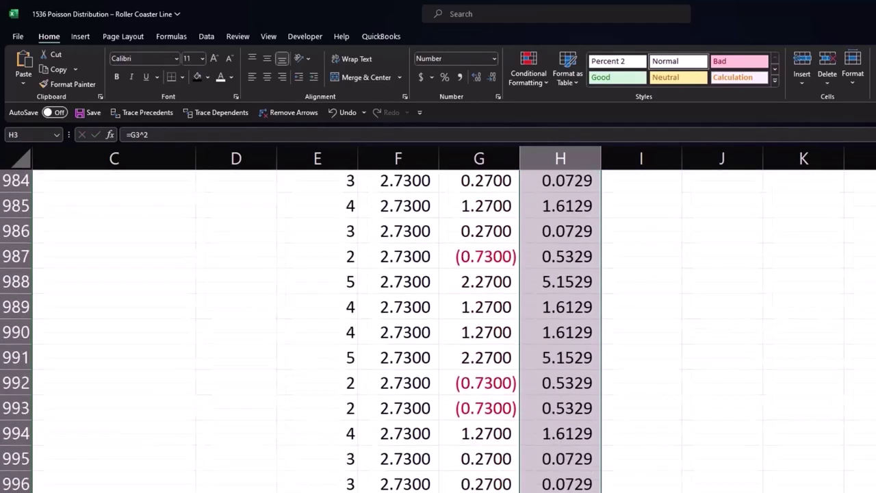
pyautogui.click(572, 398)
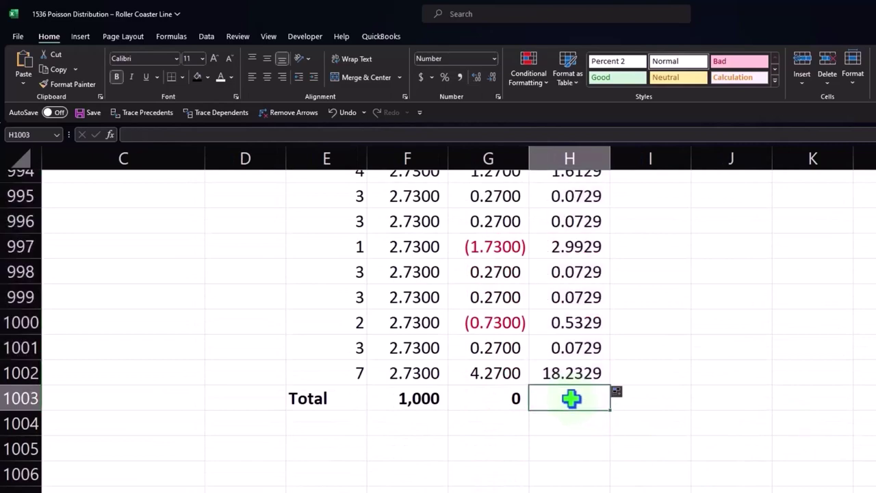
pyautogui.hotkey('alt', '=')
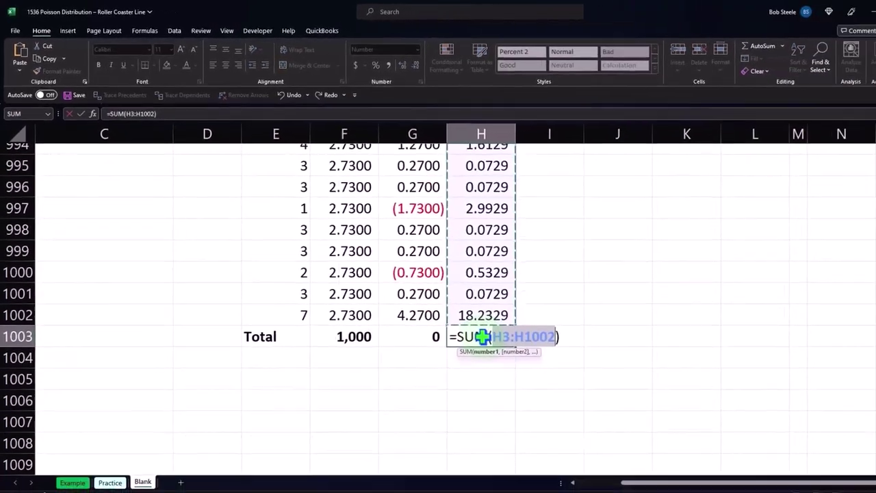
pyautogui.press('Return')
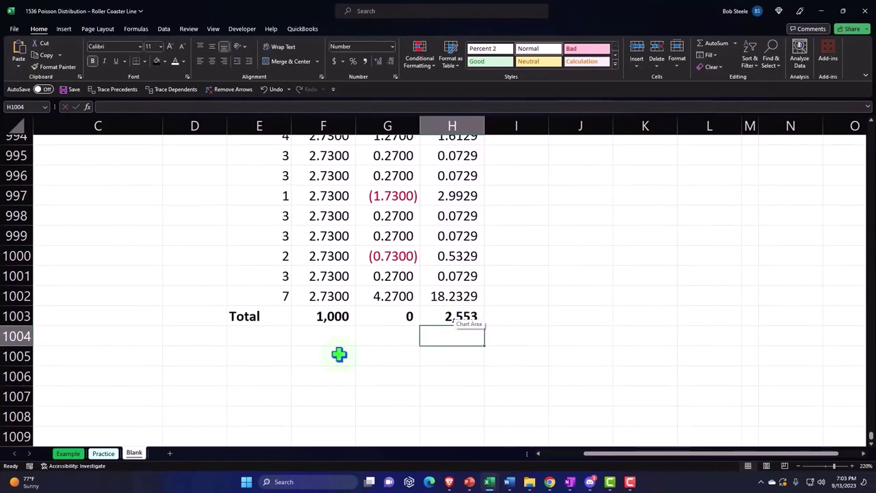
# Step: Add the label Squared sum of difference in E1005, two rows below Total
pyautogui.click(275, 356)
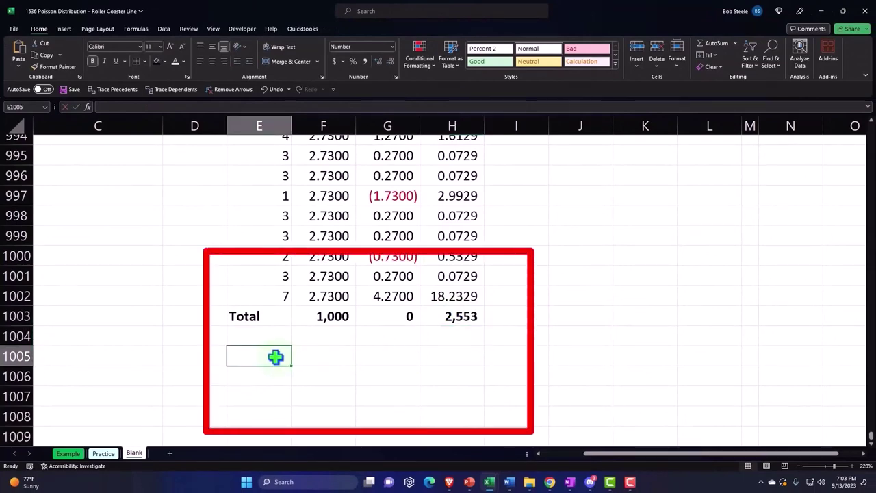
pyautogui.write('Sq')
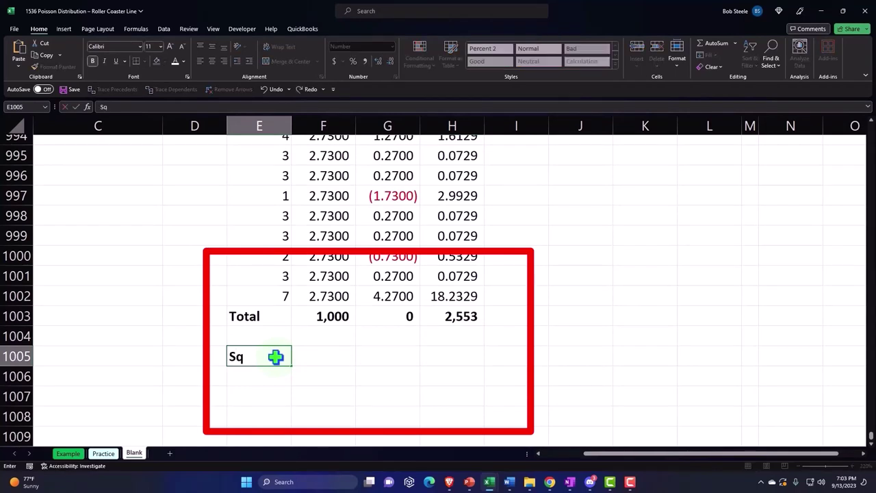
pyautogui.write('uear')
pyautogui.write('um of')
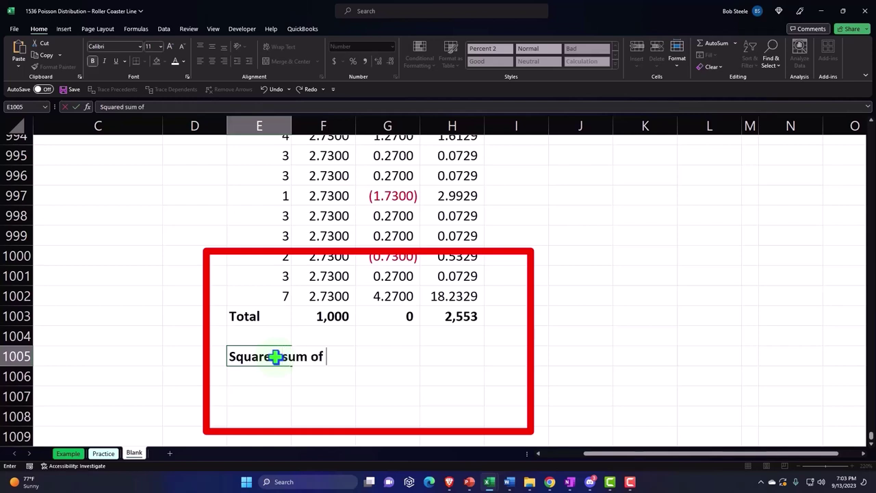
pyautogui.write('nce')
# Step: Reference the Squared column's total from H1003 in H1005
pyautogui.press('Tab')
pyautogui.press('Tab')
pyautogui.press('Tab')
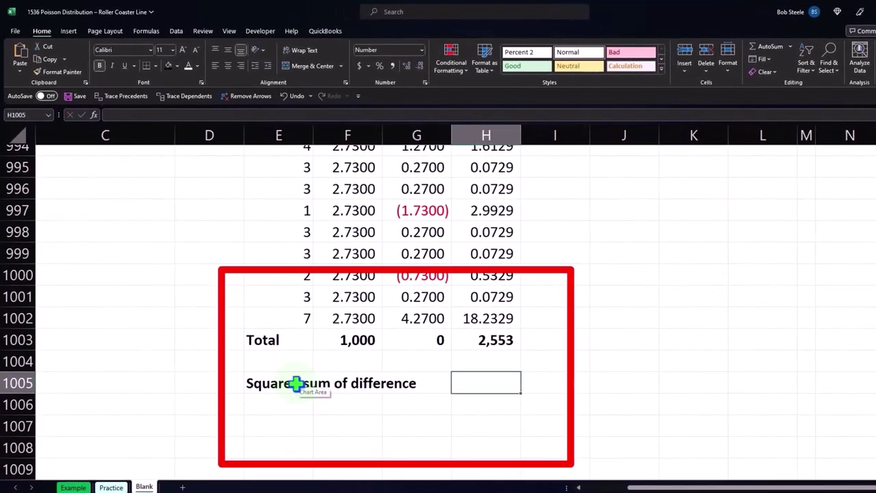
pyautogui.write('=')
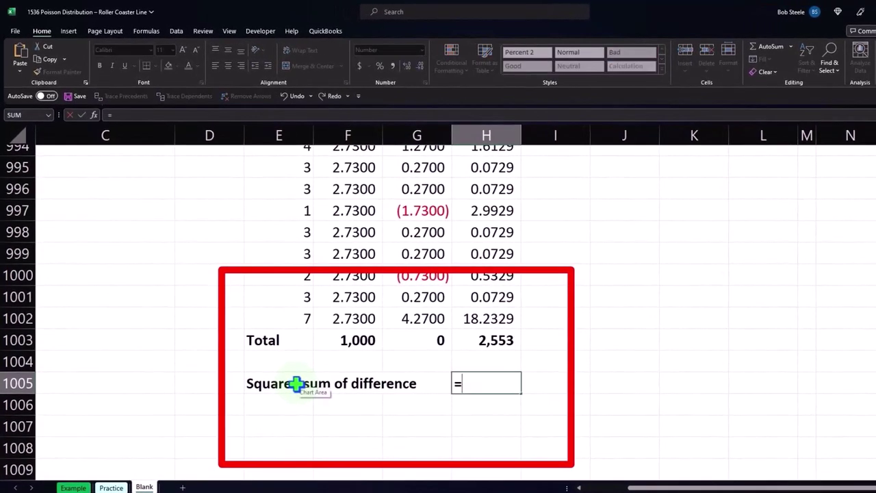
pyautogui.press('Up')
pyautogui.press('Up')
pyautogui.press('Return')
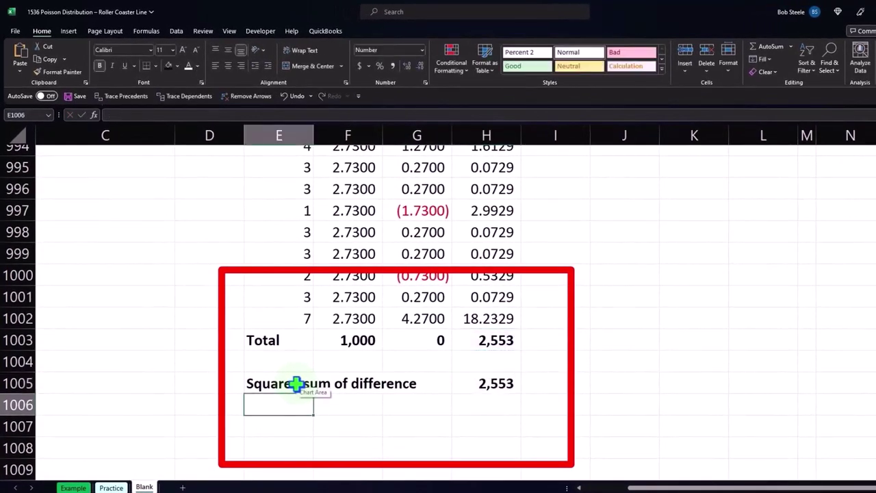
# Step: Add the label Count (n) in E1006 and reference the count from F1003 in H1006
pyautogui.write('Count (n')
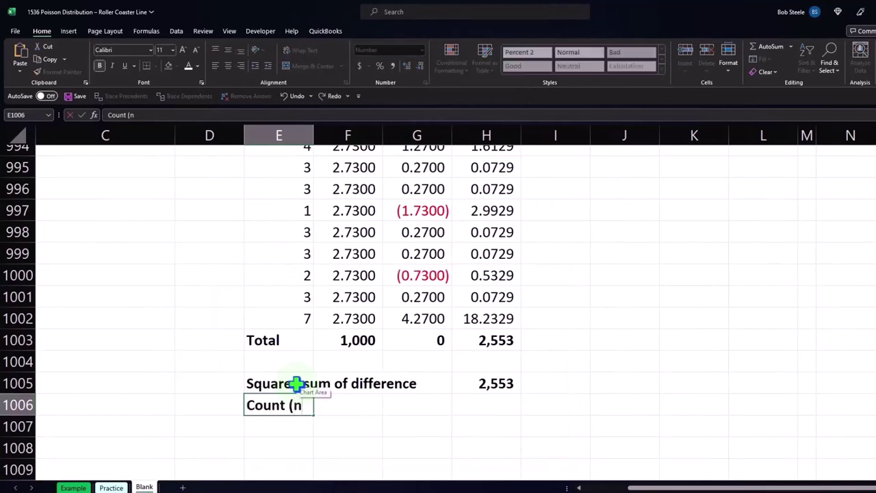
pyautogui.press('Tab')
pyautogui.press('Tab')
pyautogui.press('Tab')
pyautogui.press('Tab')
pyautogui.press('Left')
pyautogui.write('=')
pyautogui.press('Up')
pyautogui.press('Up')
pyautogui.press('Up')
pyautogui.press('Left')
pyautogui.press('Left')
pyautogui.press('Return')
# Step: Add the label Variance in E1007, below Count (n)
pyautogui.press('Left')
pyautogui.press('Left')
pyautogui.press('Left')
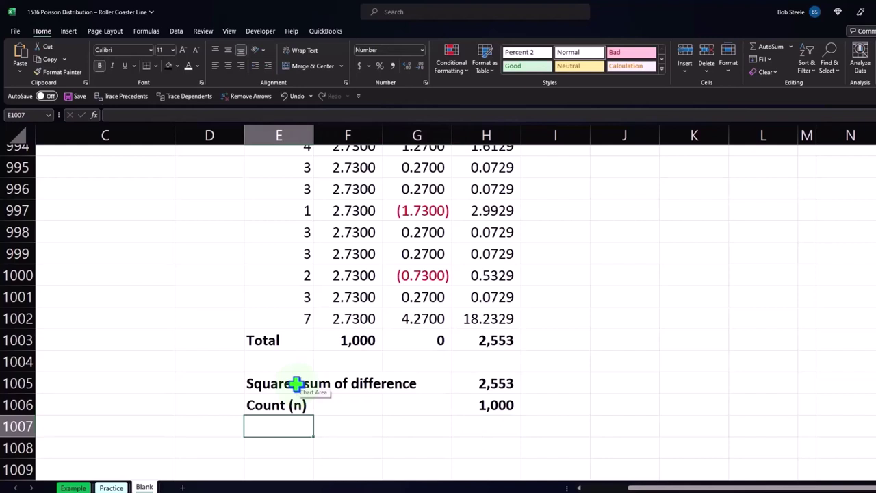
pyautogui.write('Variance')
# Step: Calculate the variance in H1007 by dividing the squared sum by the count with =H1005/H1006
pyautogui.press('Right')
pyautogui.press('Right')
pyautogui.press('Right')
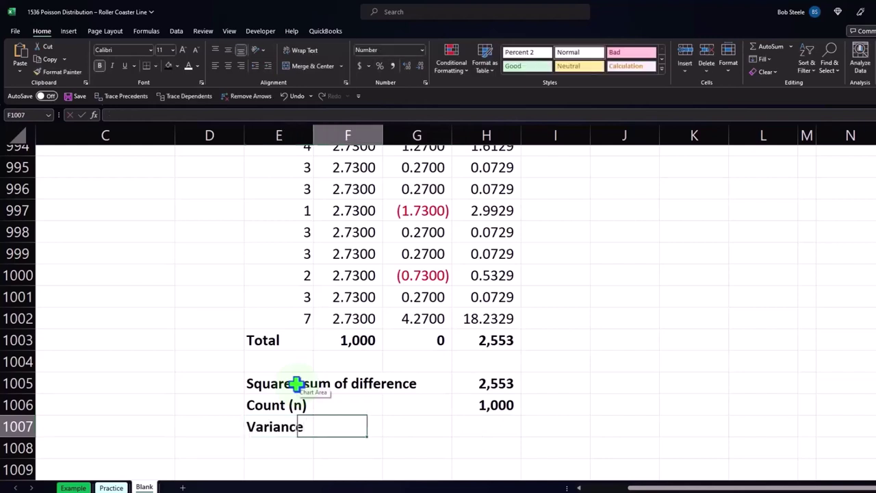
pyautogui.write('=')
pyautogui.press('Up')
pyautogui.press('Up')
pyautogui.write('/')
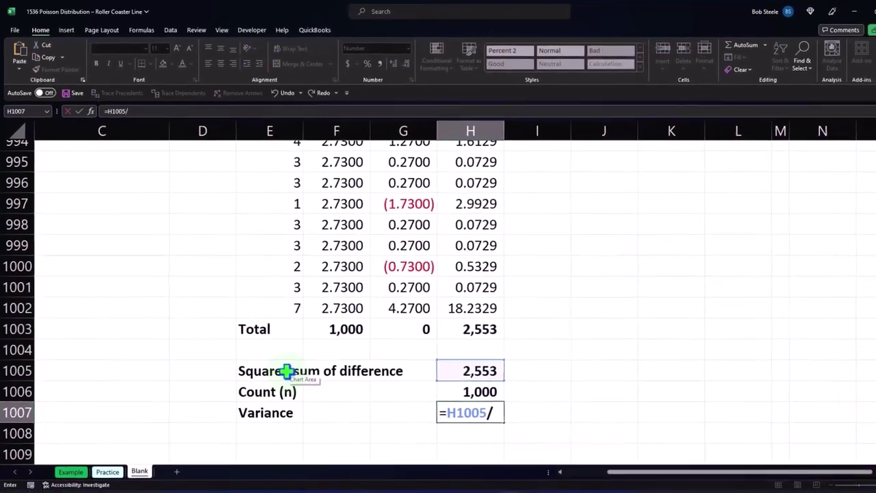
pyautogui.press('Up')
pyautogui.press('Return')
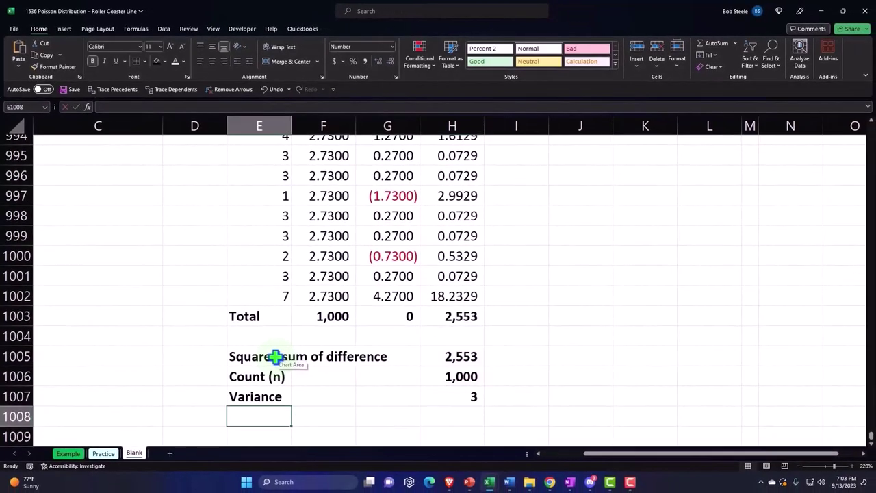
# Step: Format the variance in H1007 to show two decimal places
pyautogui.press('Up')
pyautogui.press('Right')
pyautogui.press('Right')
pyautogui.press('Right')
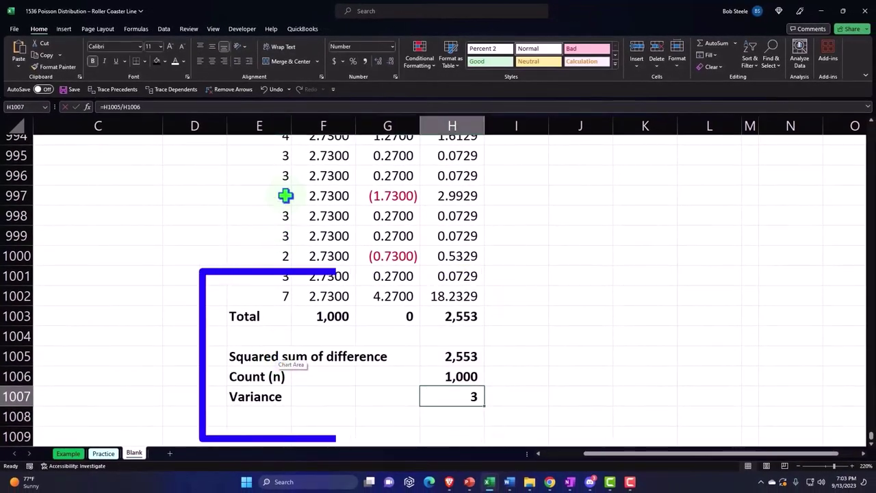
pyautogui.click(375, 61)
pyautogui.click(375, 60)
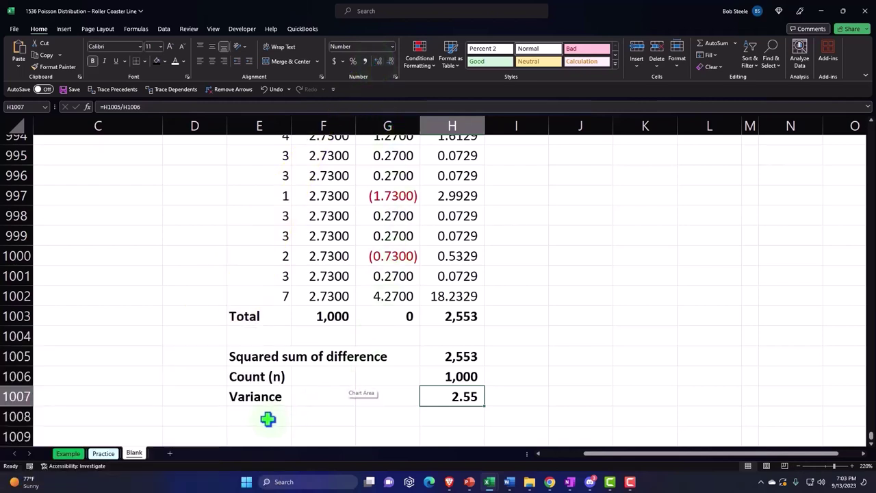
# Step: Add the label Standard deviation in E1008 and begin a formula in H1008
pyautogui.click(263, 418)
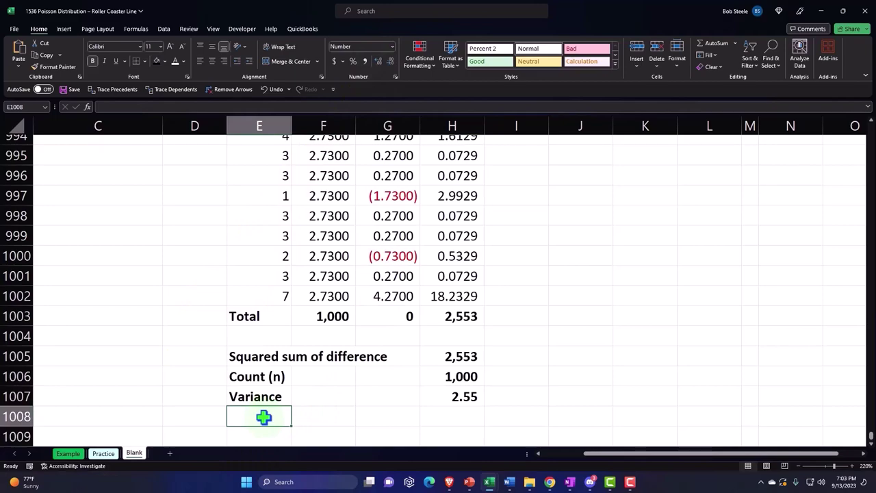
pyautogui.write('Standard deviatio')
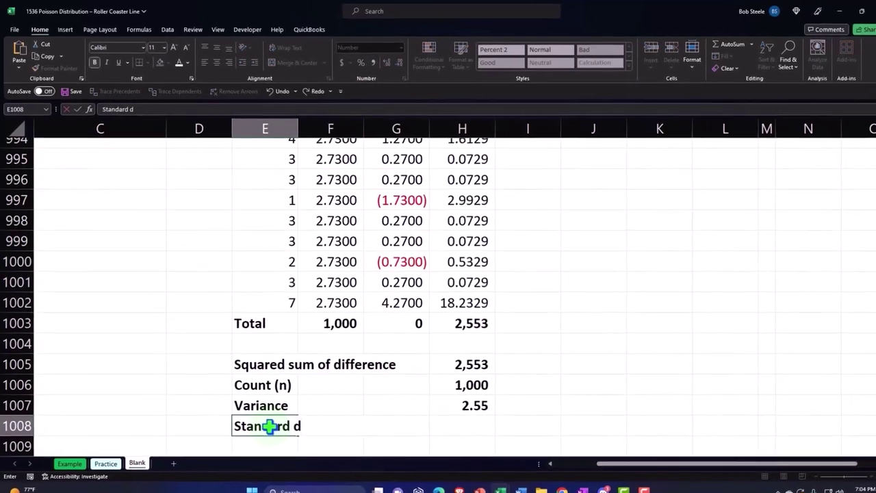
pyautogui.write('n')
pyautogui.press('Tab')
pyautogui.press('Tab')
pyautogui.press('Tab')
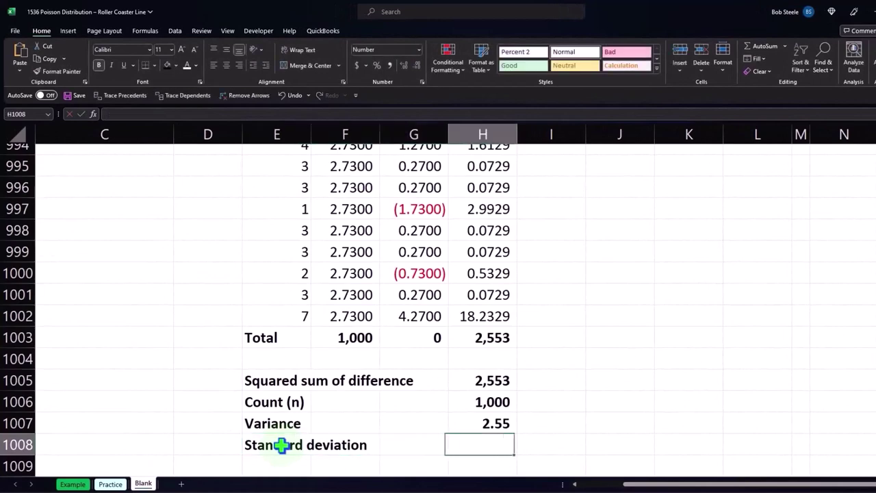
pyautogui.write('=')
pyautogui.press('Up')
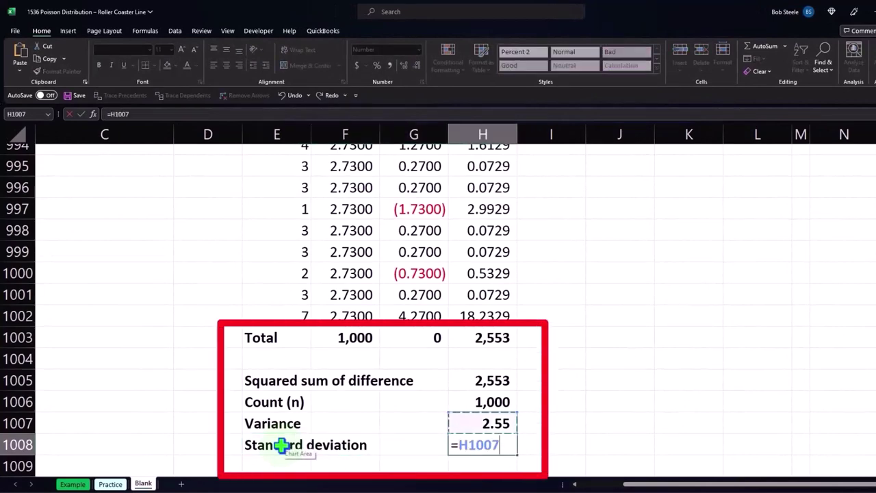
pyautogui.press('BackSpace')
pyautogui.press('BackSpace')
pyautogui.press('BackSpace')
pyautogui.press('BackSpace')
pyautogui.press('BackSpace')
# Step: Calculate the standard deviation in H1008 with =SQRT(H1007) and format it to two decimal places
pyautogui.write('sq')
pyautogui.press('Tab')
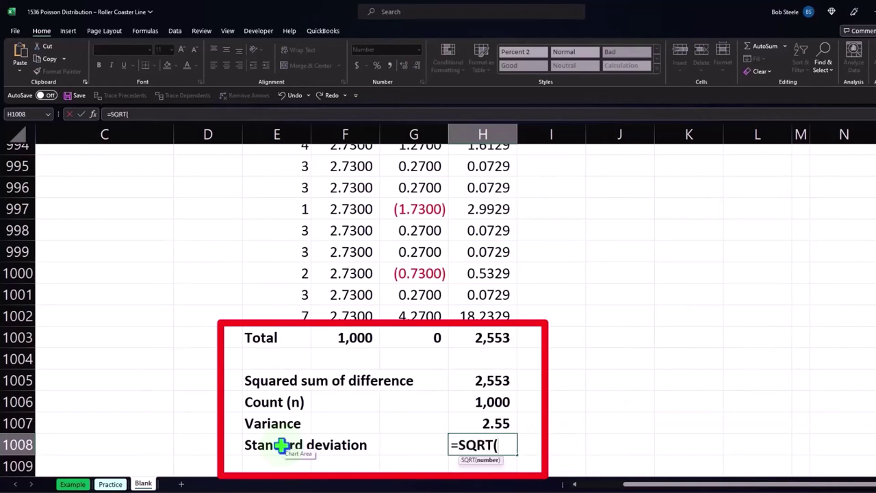
pyautogui.click(481, 424)
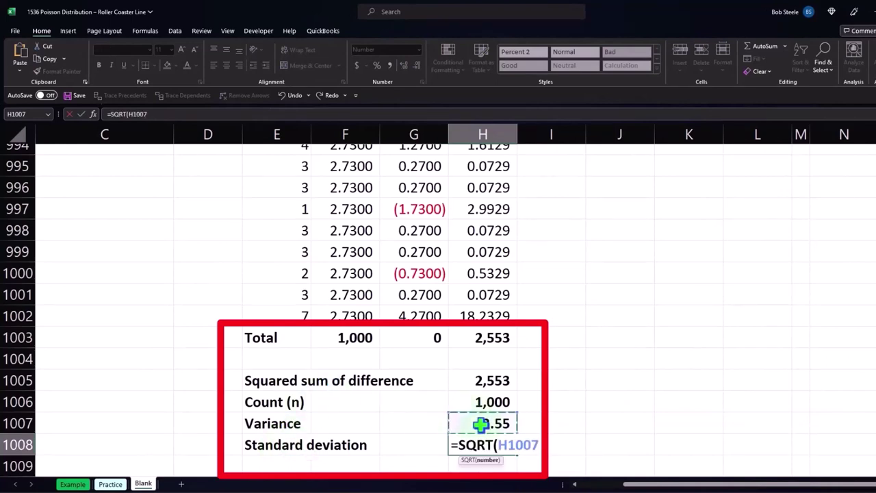
pyautogui.press('Return')
pyautogui.click(483, 444)
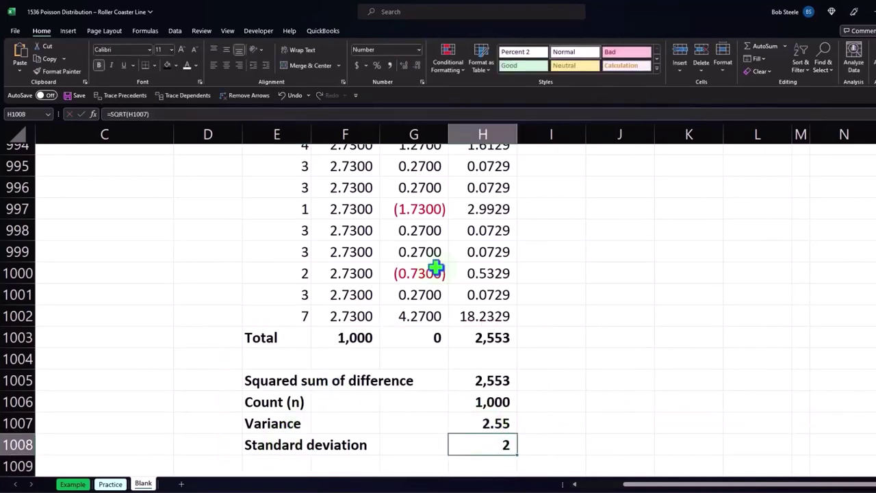
pyautogui.click(403, 71)
# Step: Return to the summary beside the frequency table and change the variance label in N4 to Variance P
pyautogui.click(500, 422)
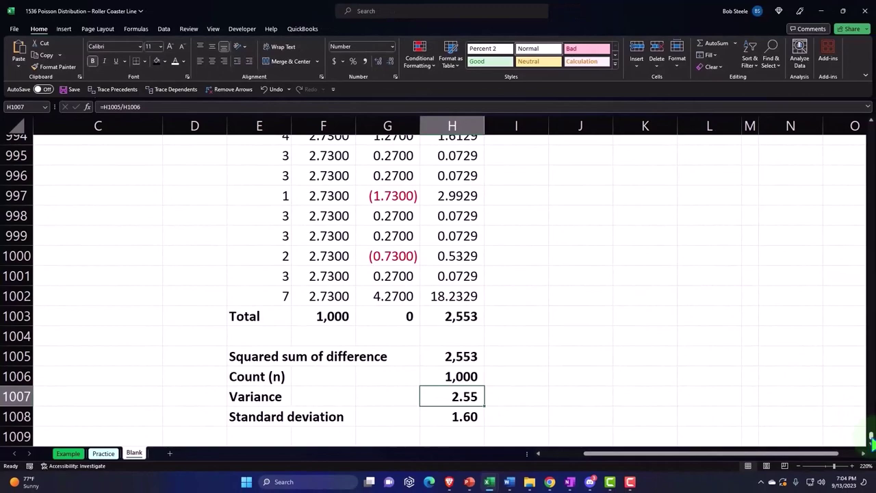
pyautogui.moveTo(871, 438); pyautogui.dragTo(842, 123)
pyautogui.click(540, 248)
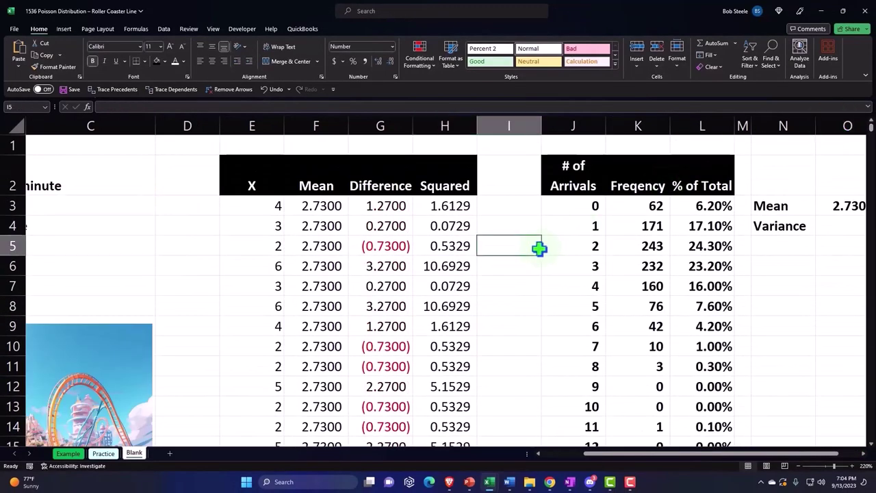
pyautogui.press('Right')
pyautogui.press('Right')
pyautogui.press('Right')
pyautogui.press('Right')
pyautogui.press('Right')
pyautogui.press('Right')
pyautogui.press('Right')
pyautogui.press('Right')
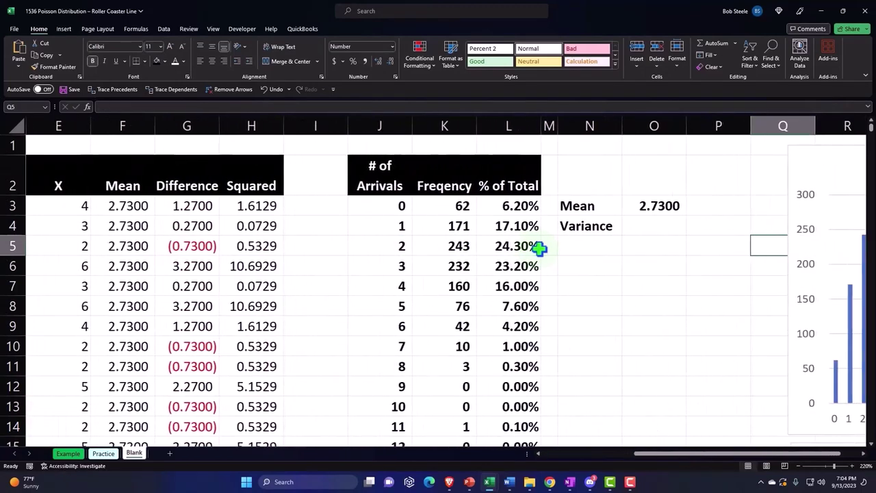
pyautogui.press('Left')
pyautogui.press('Left')
pyautogui.press('Left')
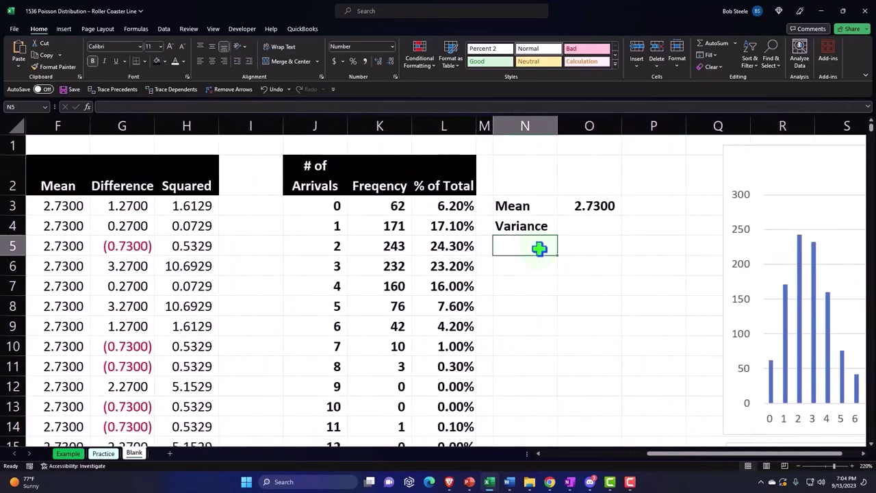
pyautogui.press('Up')
pyautogui.press('Right')
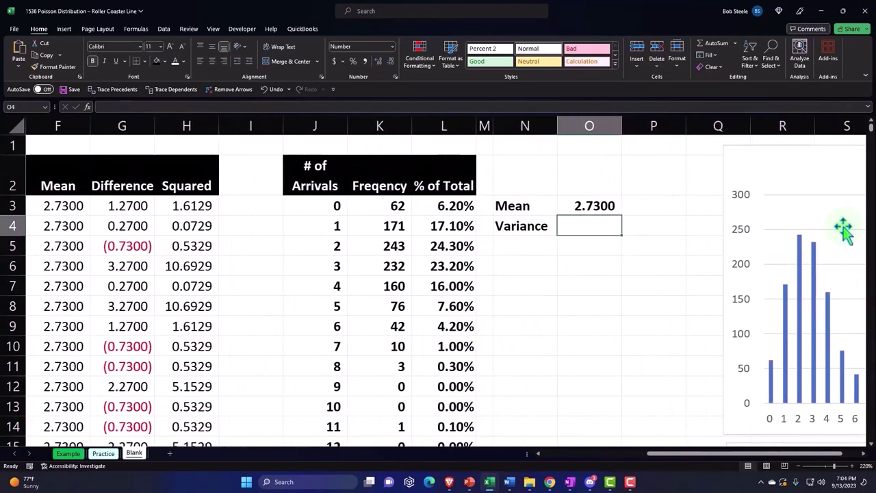
pyautogui.write('=')
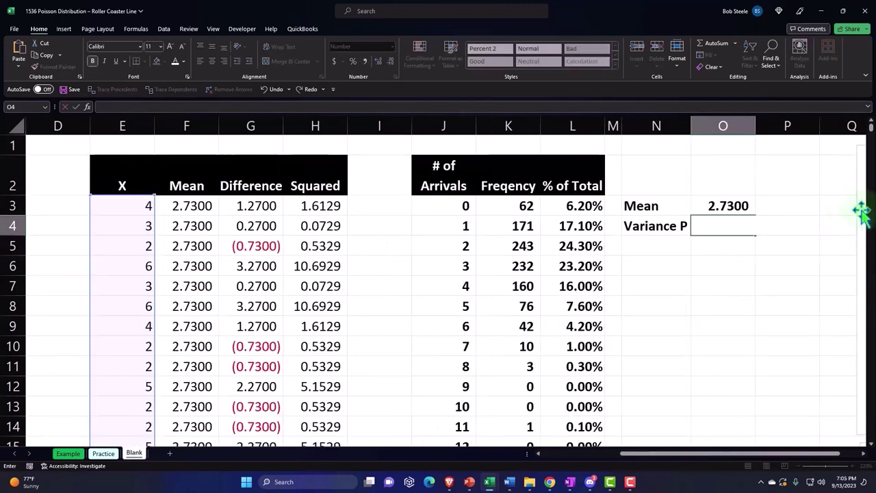
# Step: Calculate the population variance of the X data in O4 with =VAR.P(E3:E1002)
pyautogui.click(727, 225)
pyautogui.write('=')
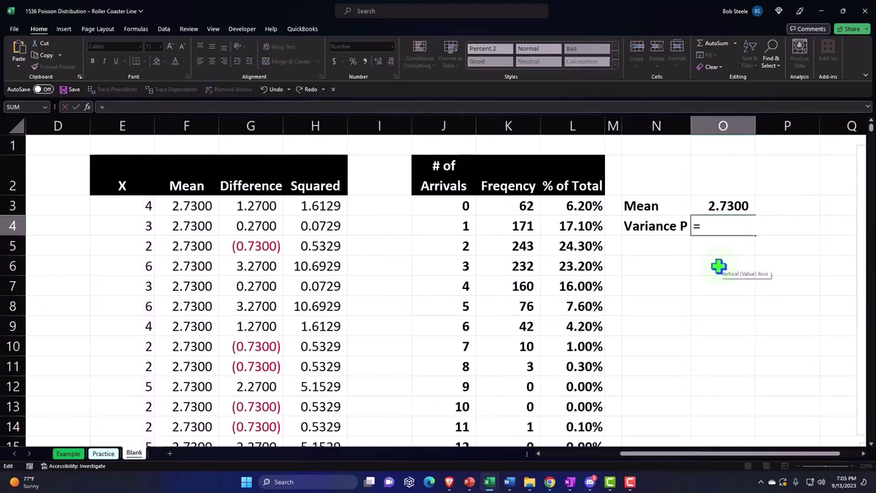
pyautogui.write('va')
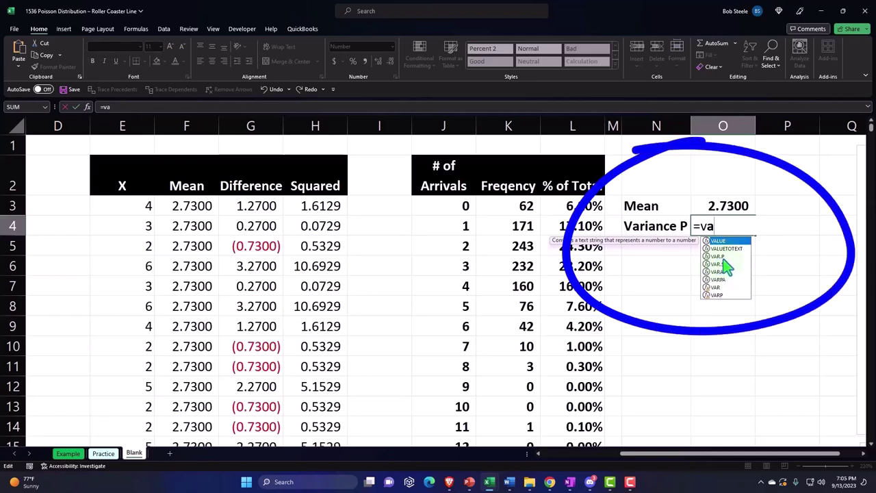
pyautogui.doubleClick(724, 256)
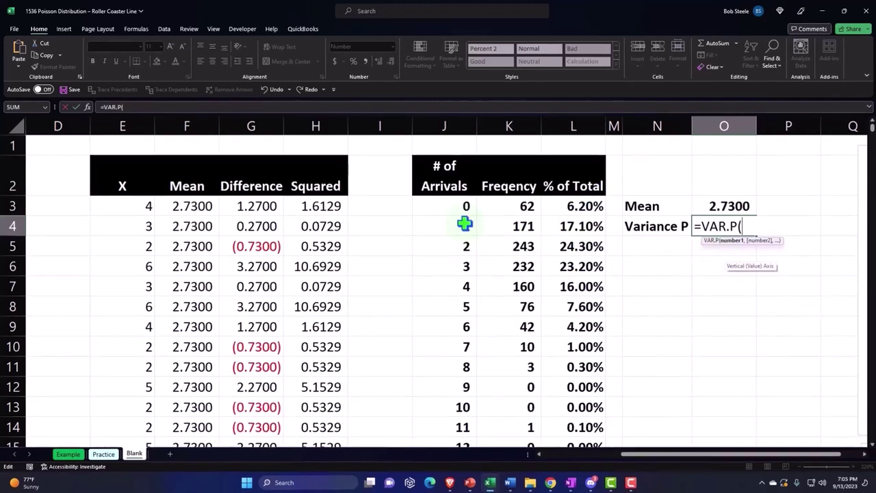
pyautogui.click(132, 207)
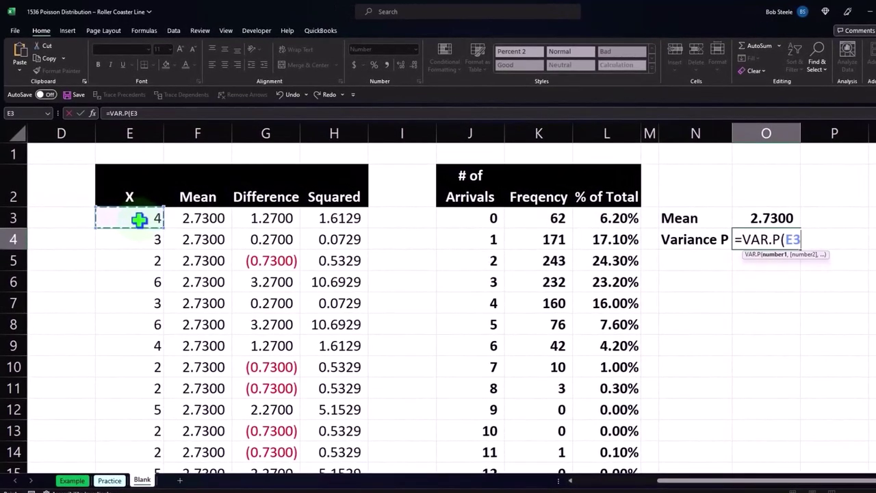
pyautogui.hotkey('ctrl', 'shift', 'Down')
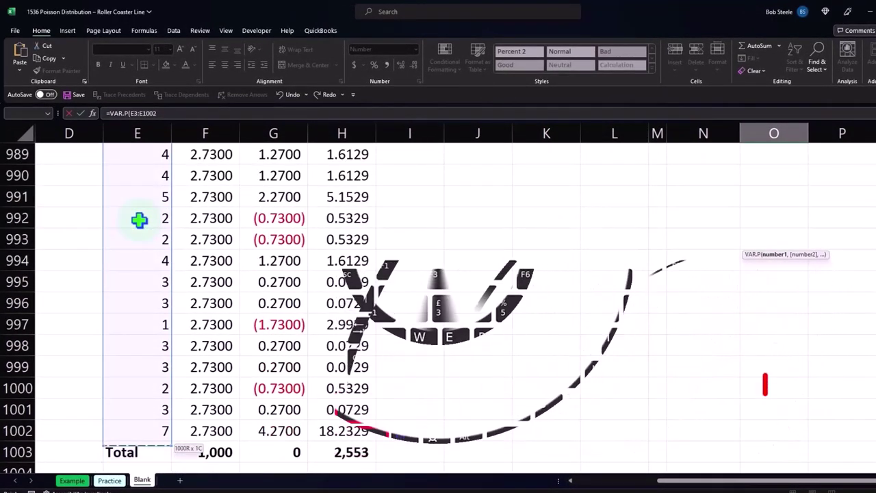
pyautogui.press('Return')
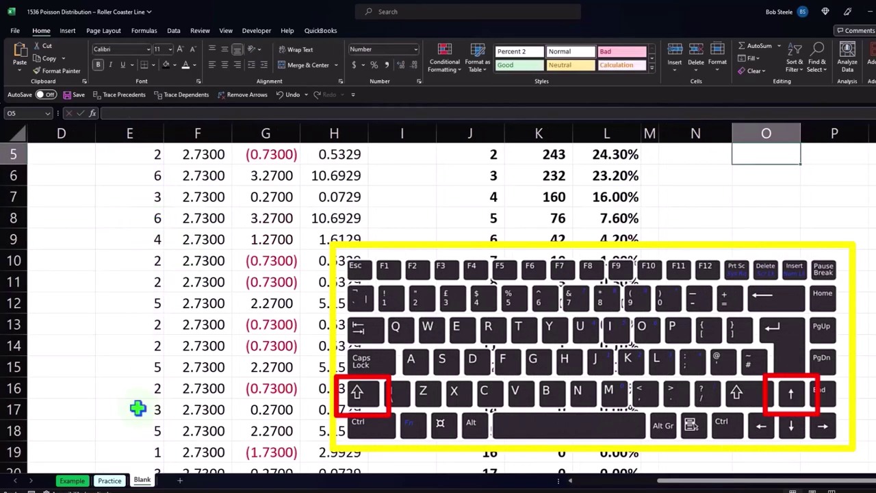
pyautogui.scroll(2, 168, 410)
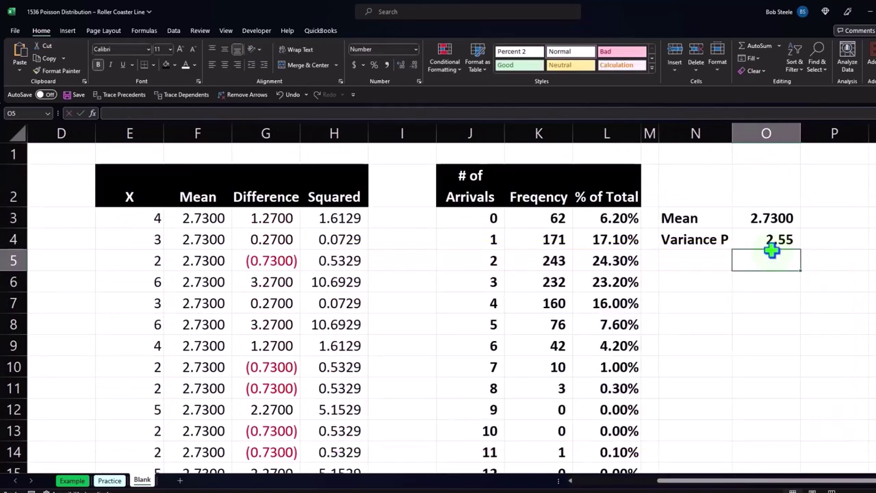
# Step: Add the label Variance S in N5, directly below the population variance label
pyautogui.click(694, 258)
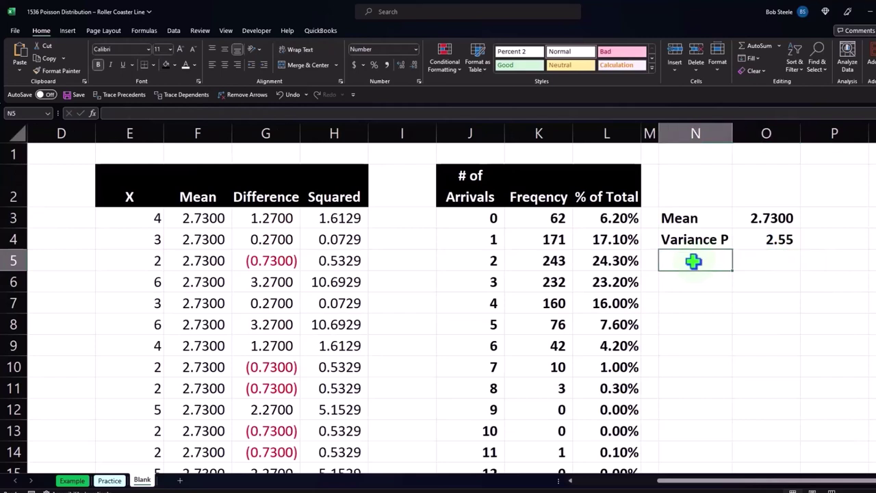
pyautogui.write('Vari')
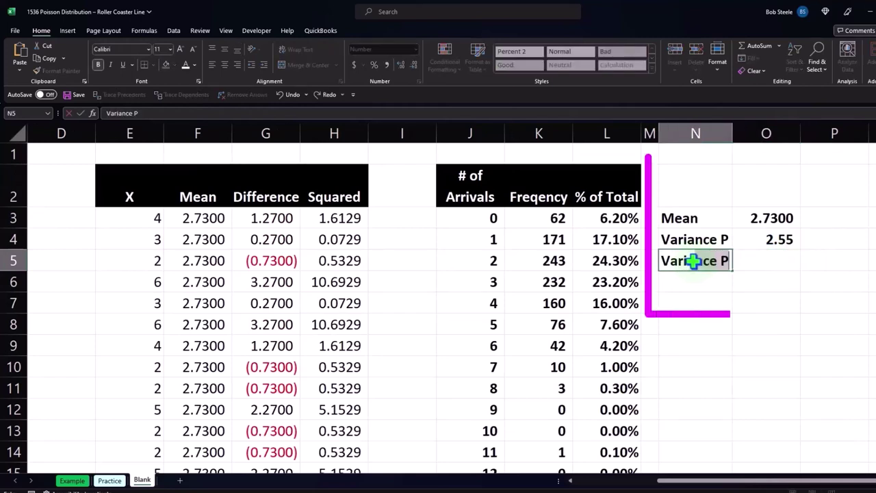
pyautogui.write('ance S')
pyautogui.press('Tab')
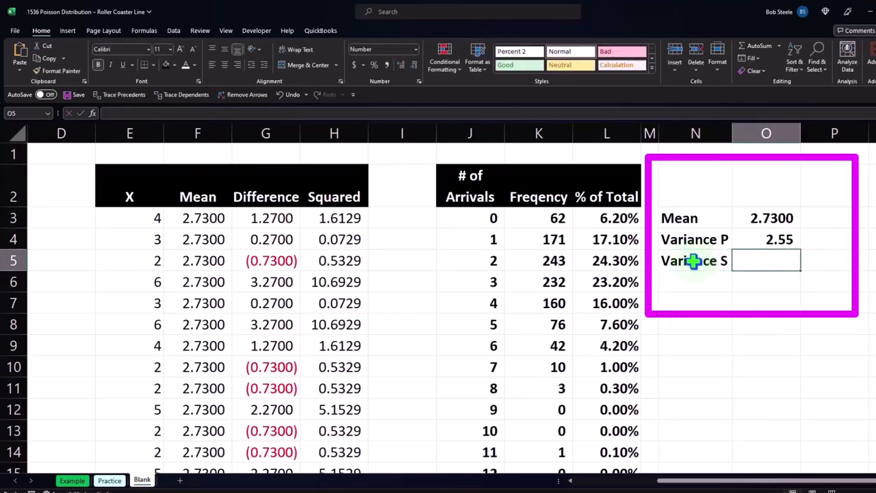
# Step: Calculate the sample variance of the X data in O5 with =VAR.S(E3:E1002) and format it to two decimal places
pyautogui.write('=var')
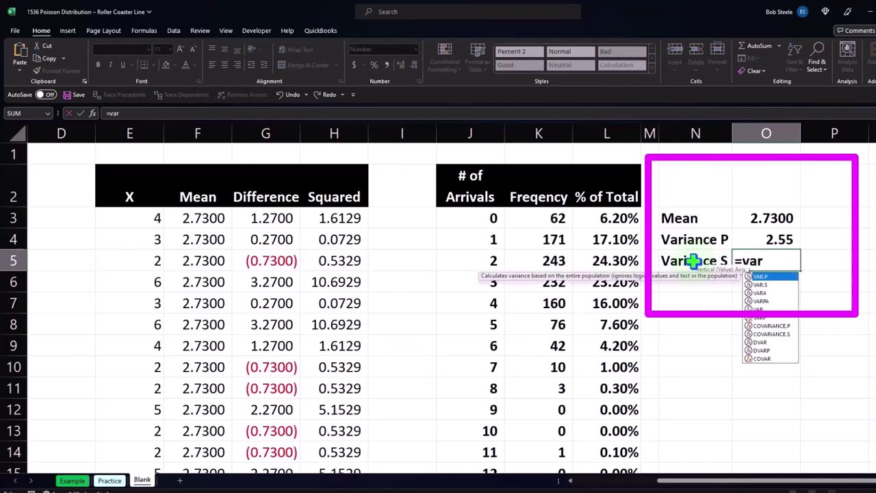
pyautogui.doubleClick(758, 285)
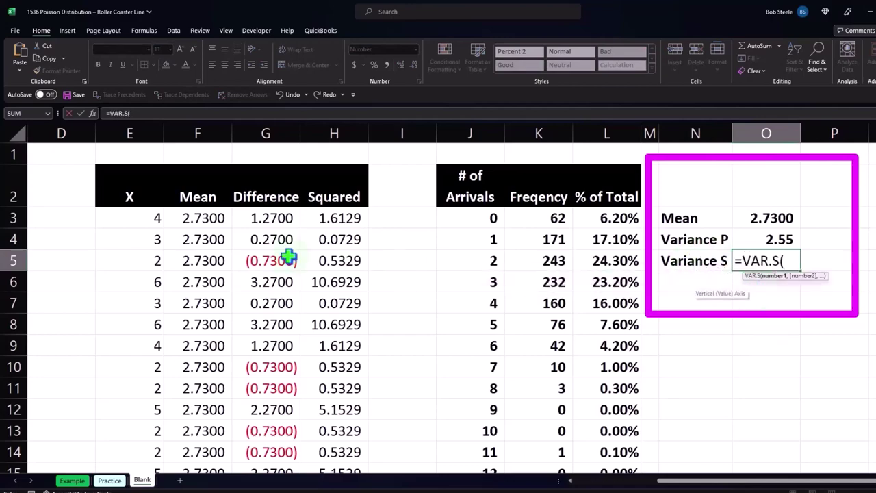
pyautogui.click(148, 220)
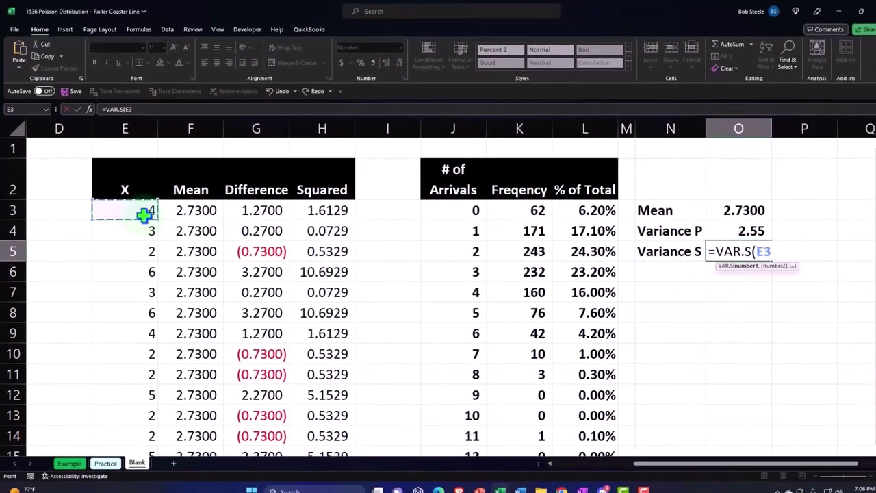
pyautogui.hotkey('ctrl', 'shift', 'Down')
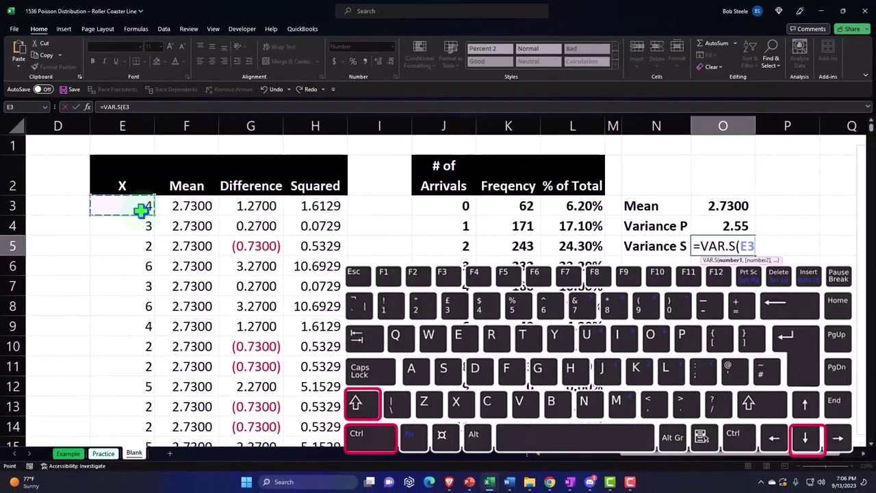
pyautogui.hotkey('shift', 'Up')
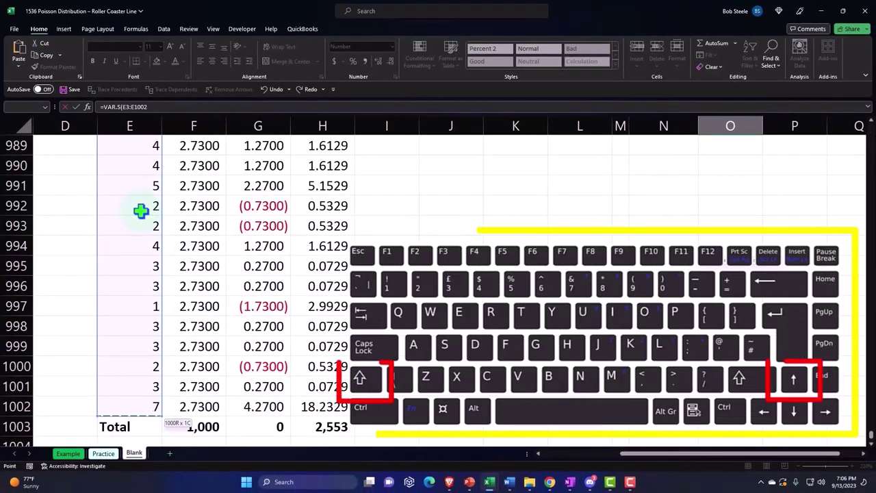
pyautogui.press('Return')
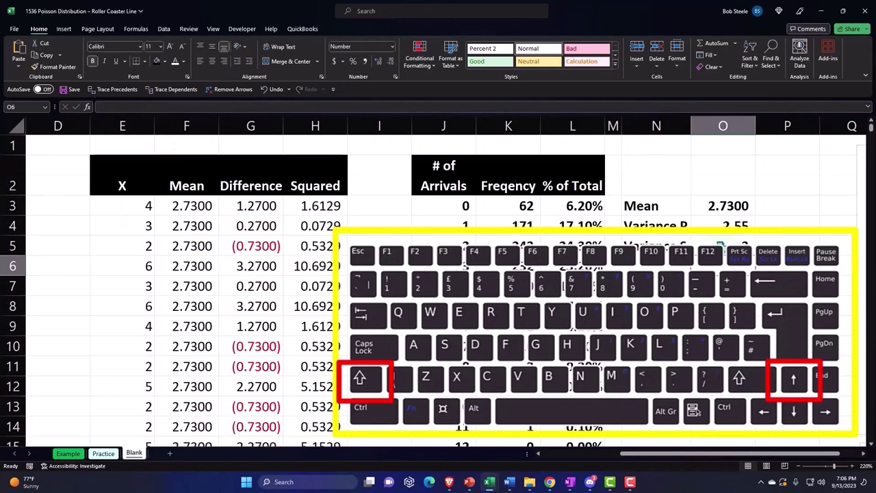
pyautogui.click(720, 244)
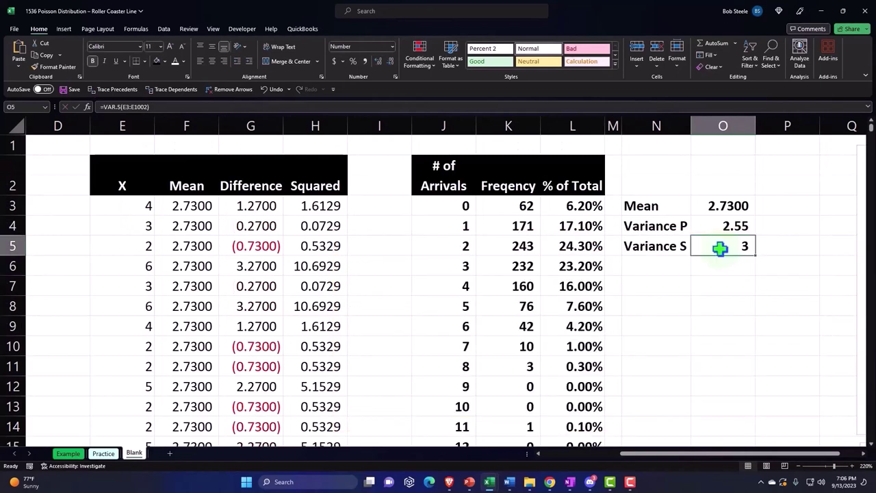
pyautogui.click(377, 62)
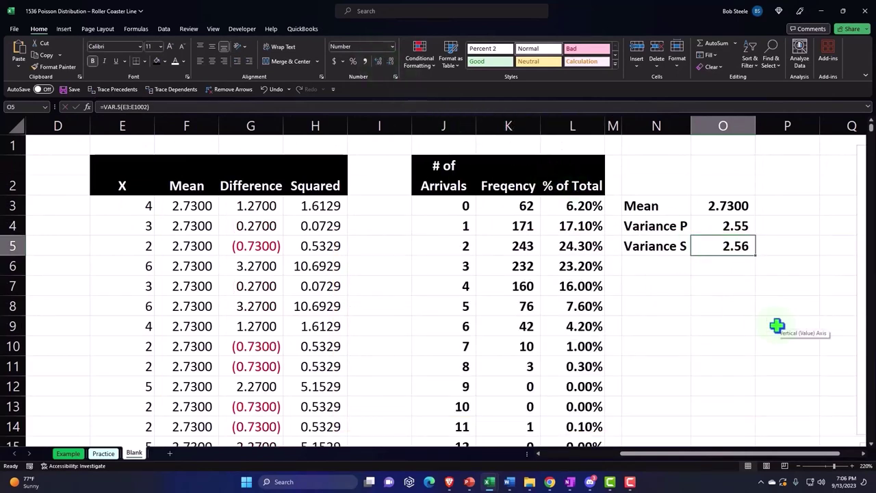
# Step: Move the Freqency chart and the % of Total chart beneath it slightly closer to the mean and variance summary
pyautogui.click(731, 228)
pyautogui.press('Right')
pyautogui.press('Right')
pyautogui.press('Right')
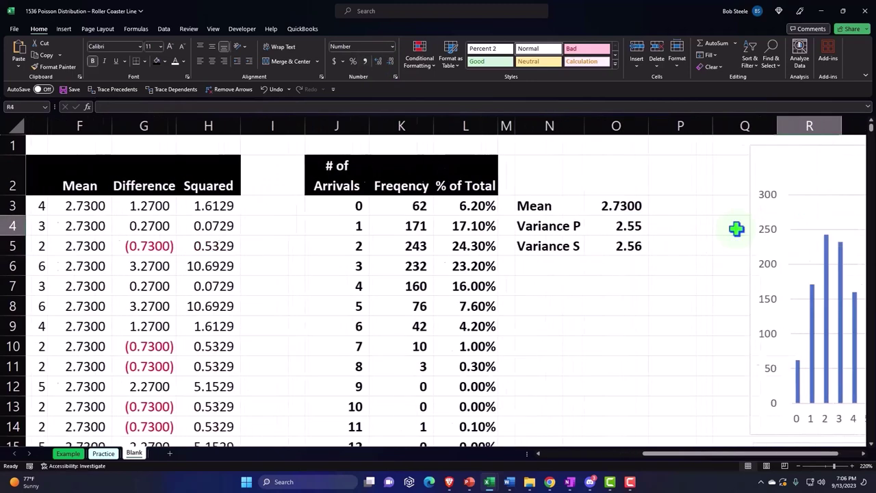
pyautogui.press('Right')
pyautogui.press('Right')
pyautogui.click(570, 163)
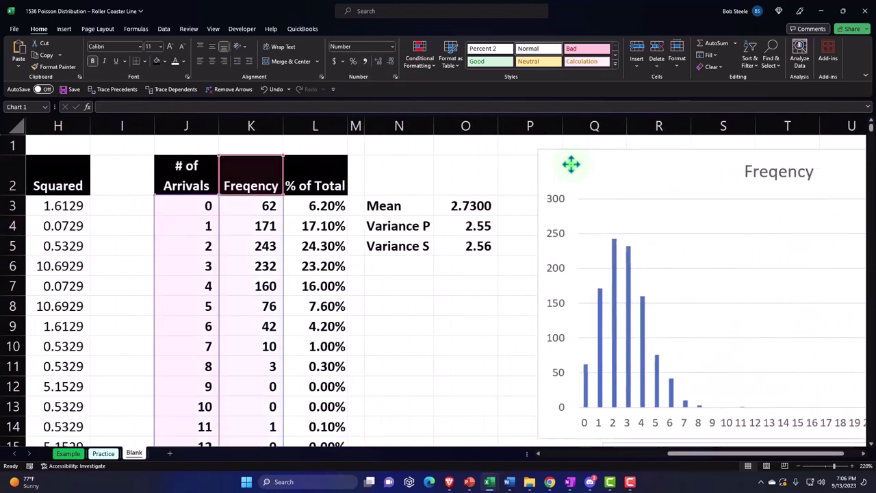
pyautogui.moveTo(570, 163); pyautogui.dragTo(558, 162)
pyautogui.scroll(-3, 612, 367)
pyautogui.click(564, 281)
pyautogui.moveTo(564, 281)
pyautogui.mouseDown()
pyautogui.moveTo(541, 281)
pyautogui.moveTo(548, 282)
pyautogui.mouseUp()
pyautogui.scroll(3, 489, 327)
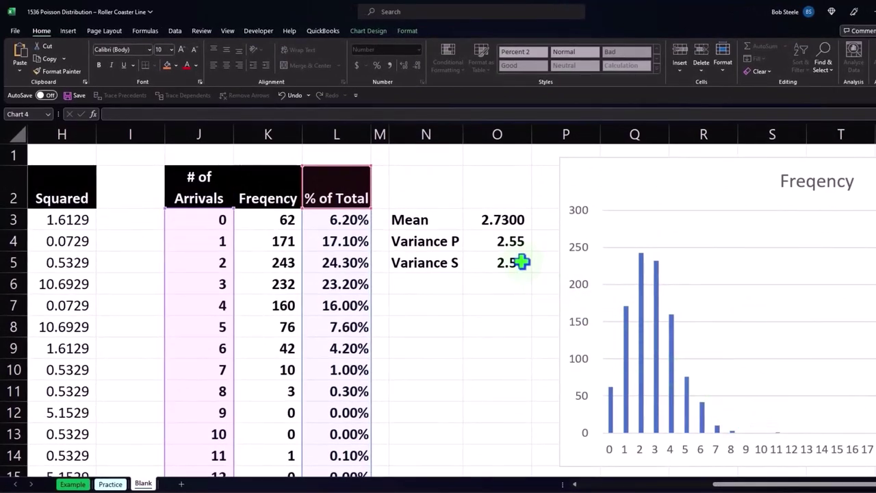
# Step: Compare the population variance in O4 with the mean in O3
pyautogui.click(498, 242)
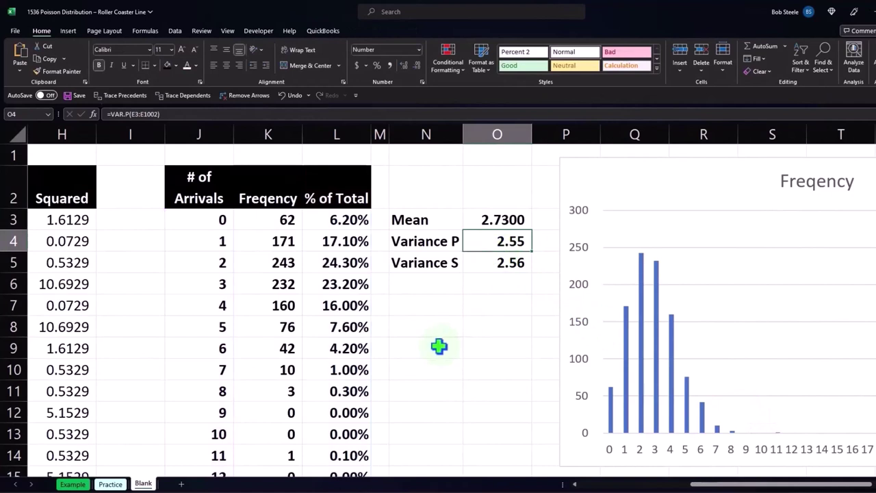
pyautogui.press('Up')
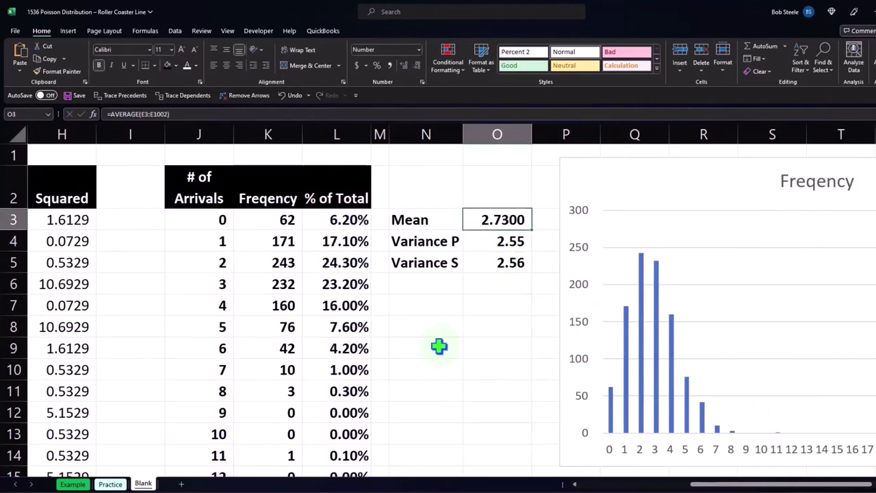